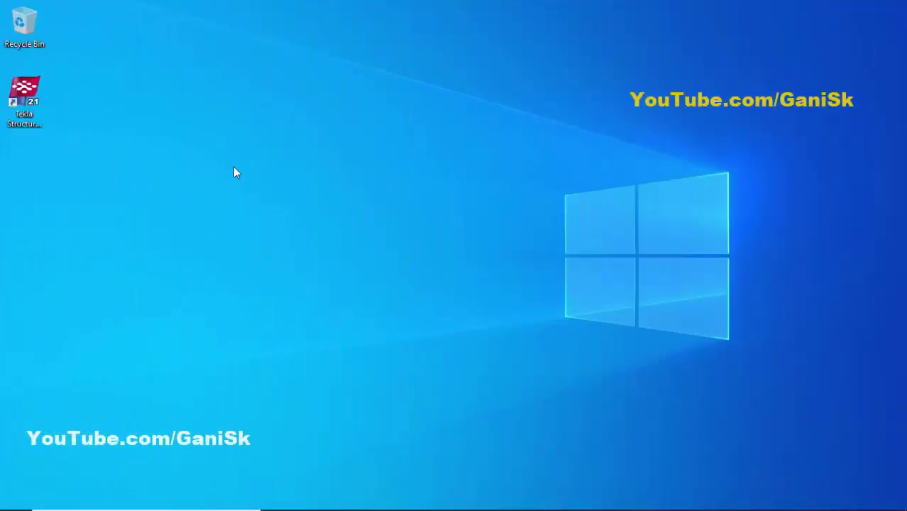
- Launch Tekla Structures 21.0 from its desktop shortcut
double_click(33, 107)
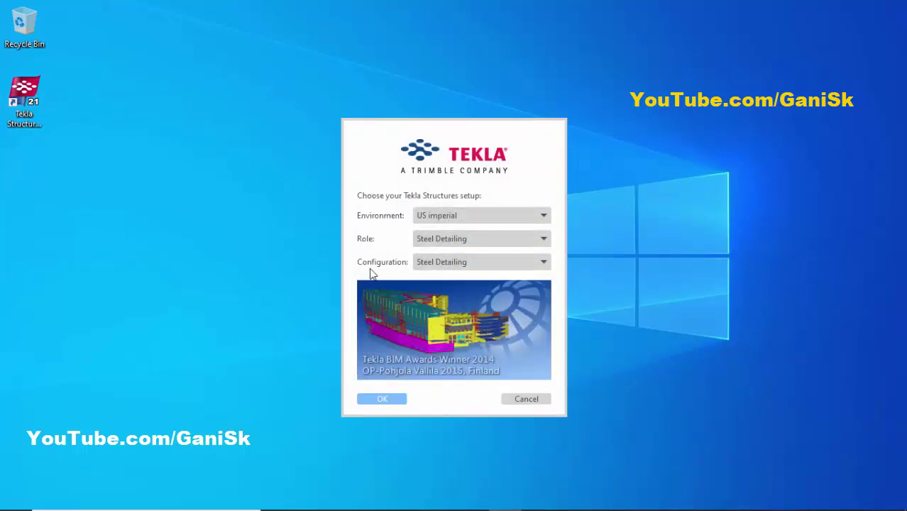
- Accept the US imperial Steel Detailing setup and create 'New model 6' from STL_DetailingTemplate
left_click(382, 400)
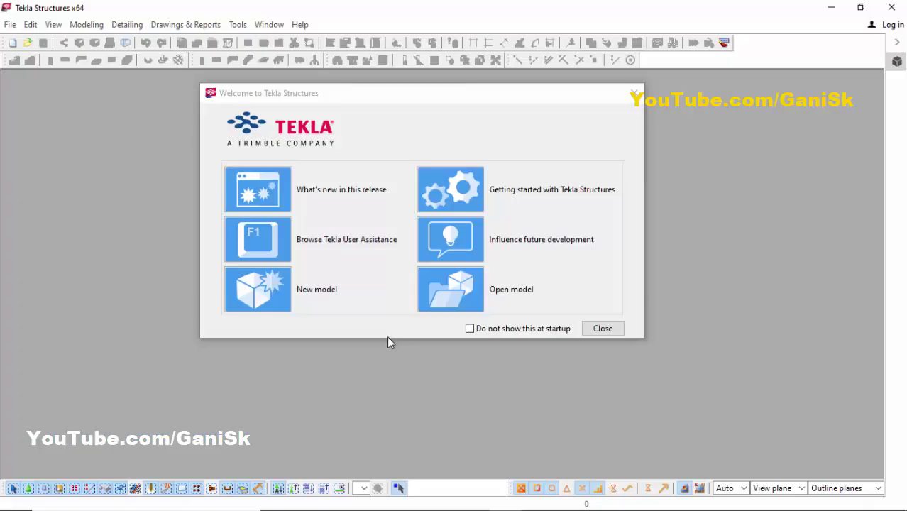
left_click(267, 291)
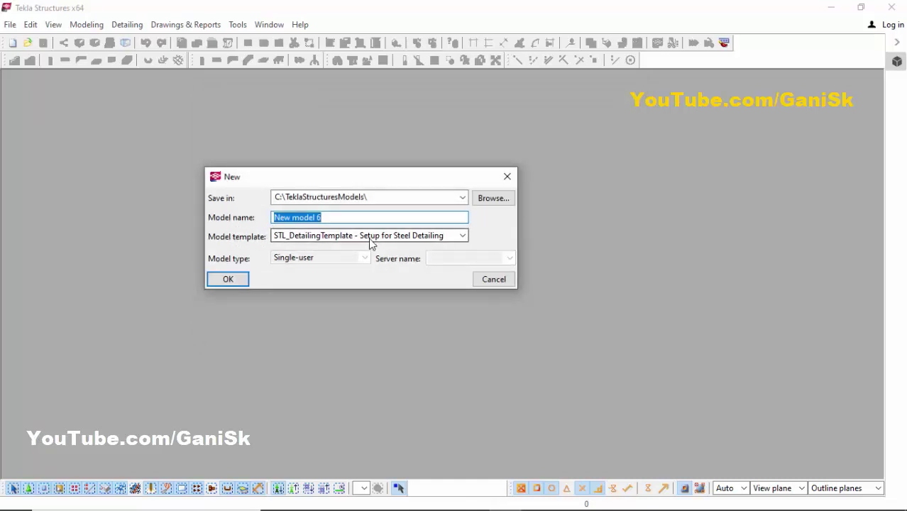
left_click(237, 279)
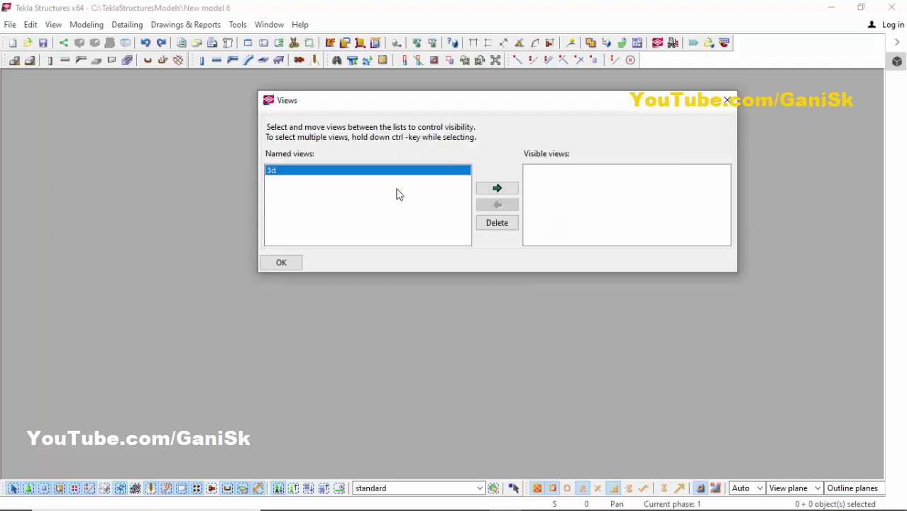
- Make the 3d view visible and maximize it to fill the workspace
left_click(497, 188)
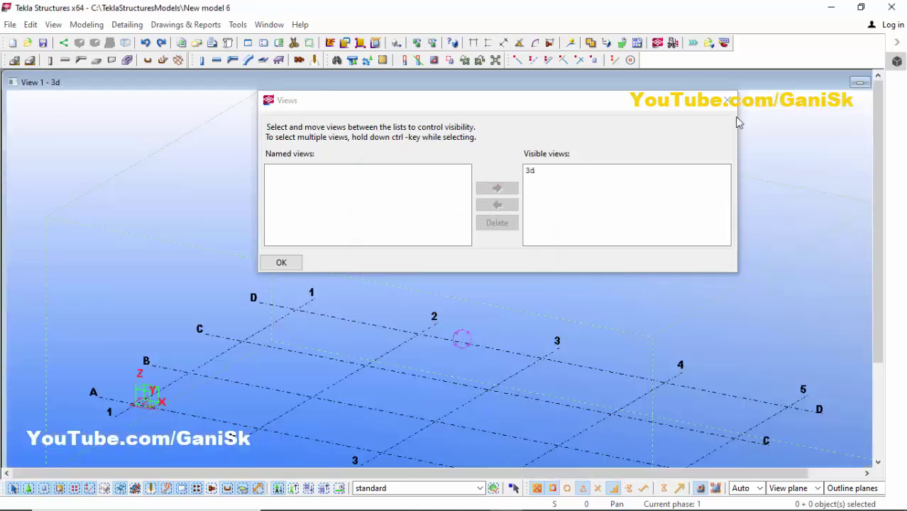
left_click(725, 99)
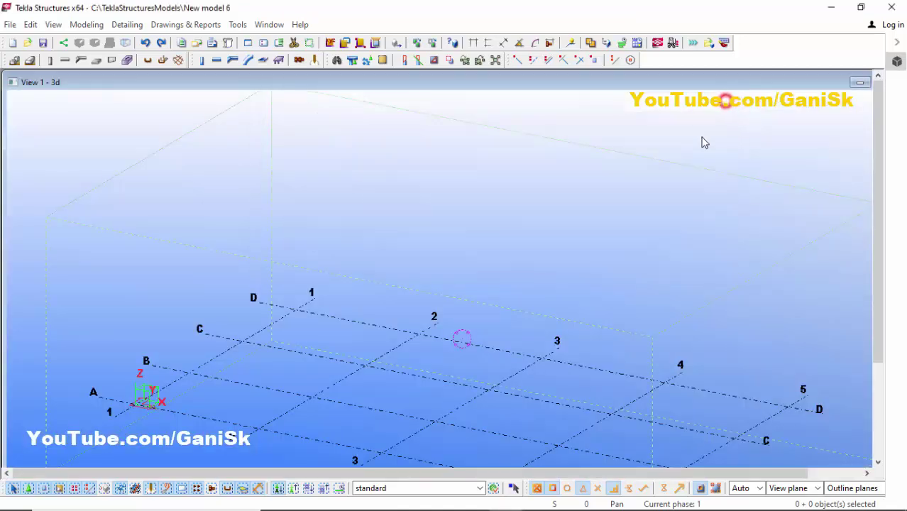
double_click(722, 83)
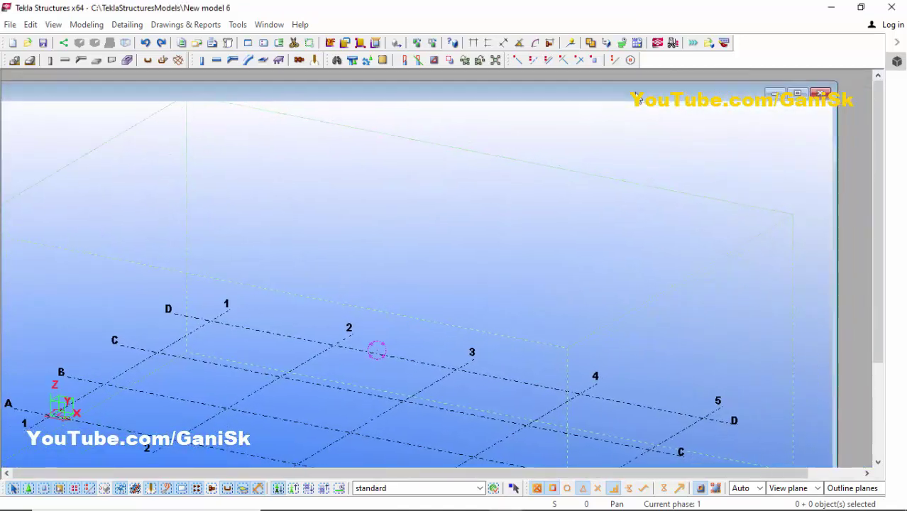
left_click(796, 93)
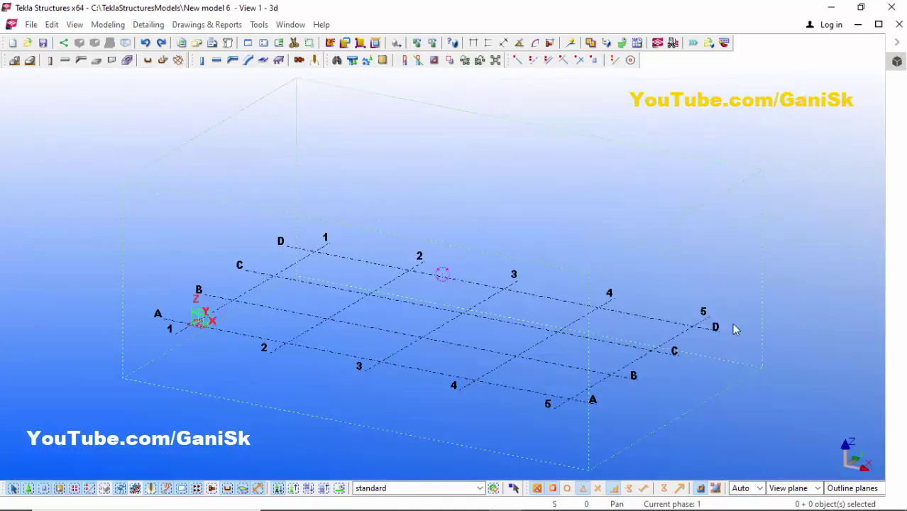
scroll(489, 281, "up", 5)
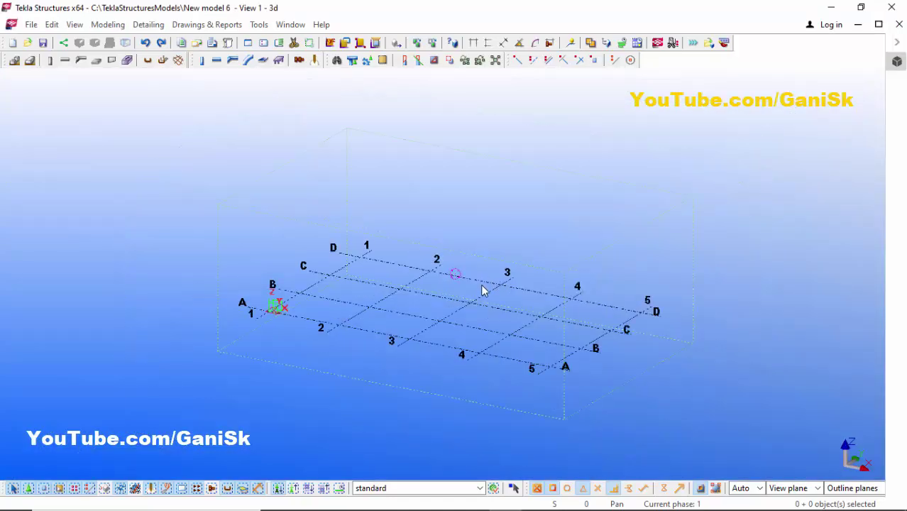
- Create plan and elevation views along grid lines A–D and 1–5
right_click(380, 360)
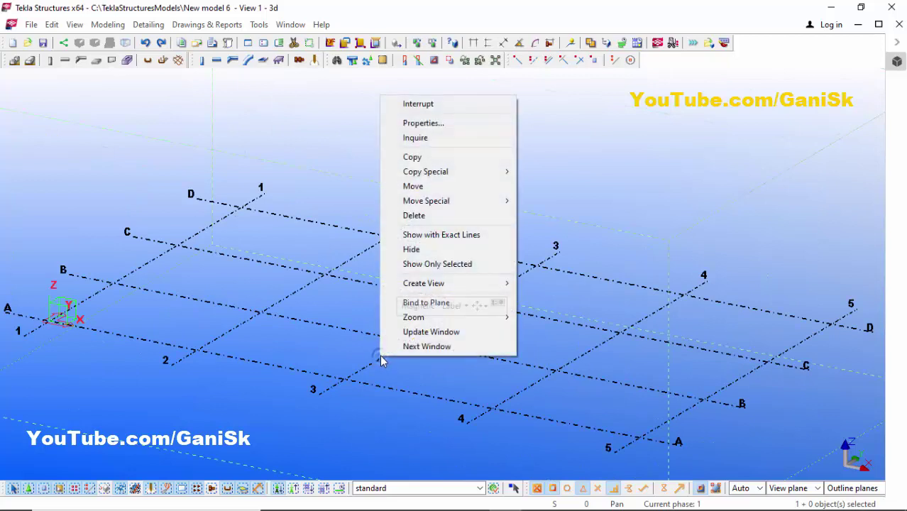
mouse_move(441, 283)
left_click(568, 299)
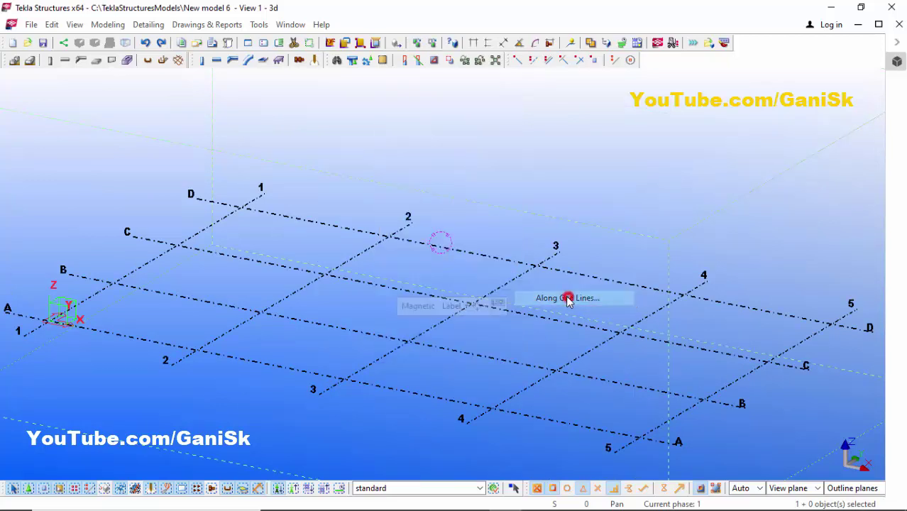
left_click(150, 253)
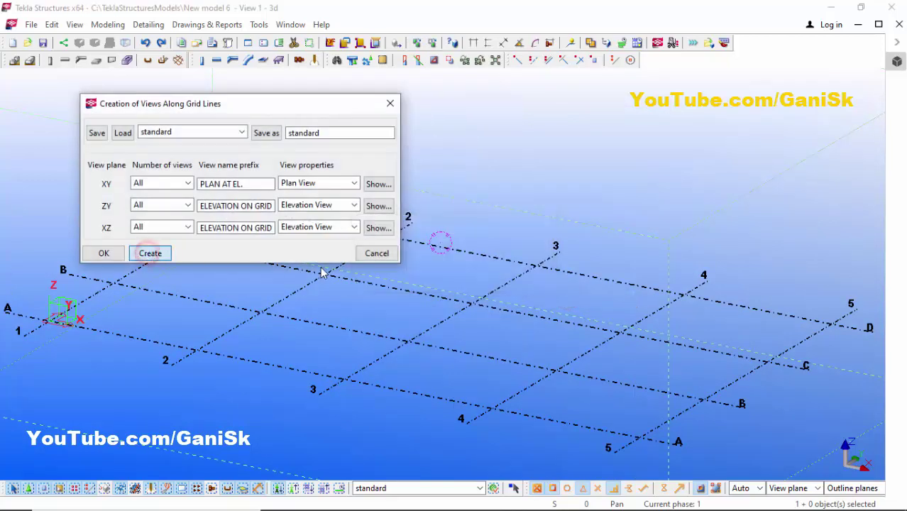
left_click(285, 266)
left_click(103, 254)
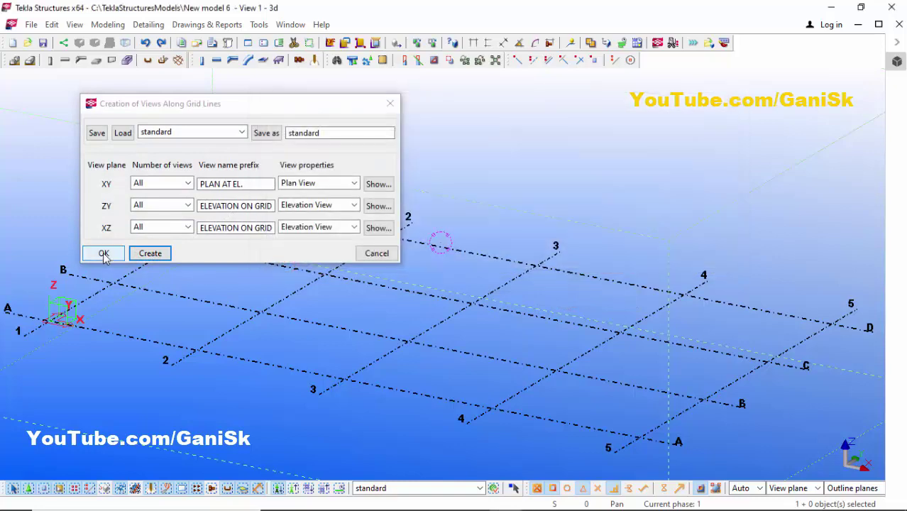
scroll(194, 253, "down", 1)
scroll(284, 316, "up", 2)
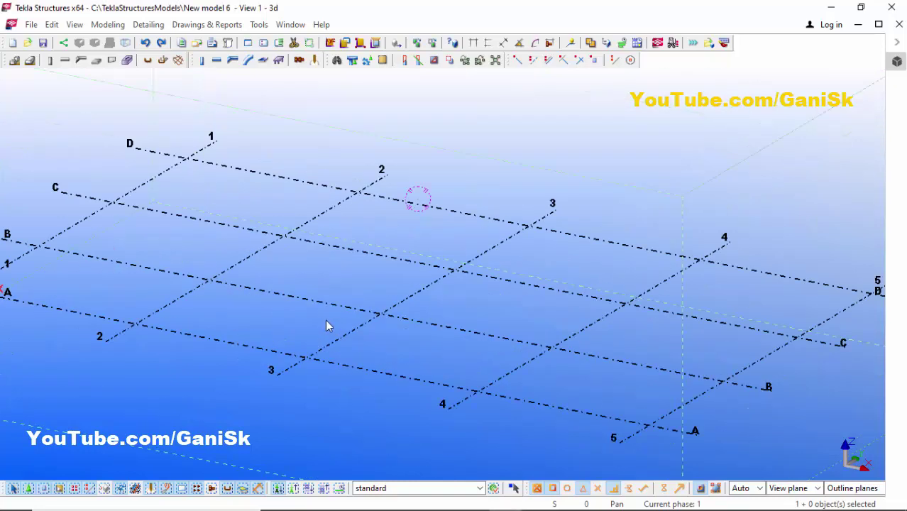
- Place a steel column at the A/3 grid intersection, then end column placement
left_click(202, 65)
scroll(320, 334, "down", 1)
scroll(312, 352, "up", 2)
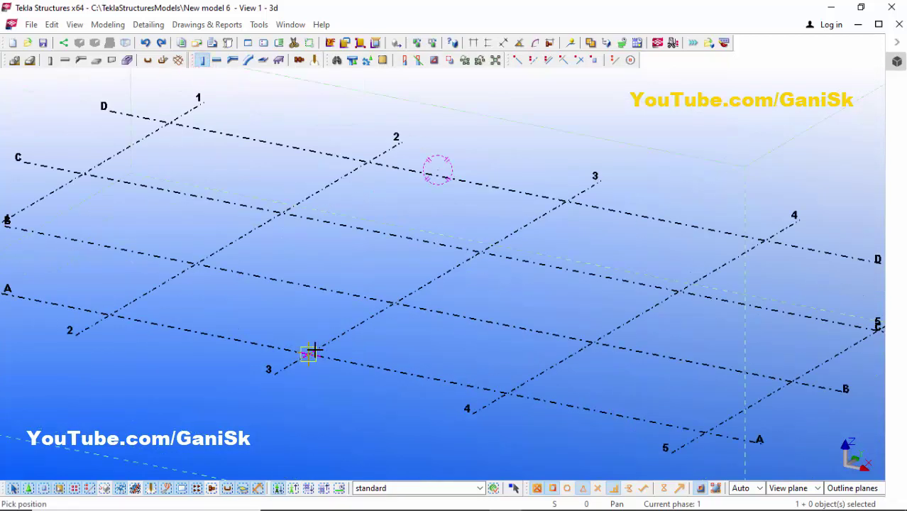
left_click(310, 352)
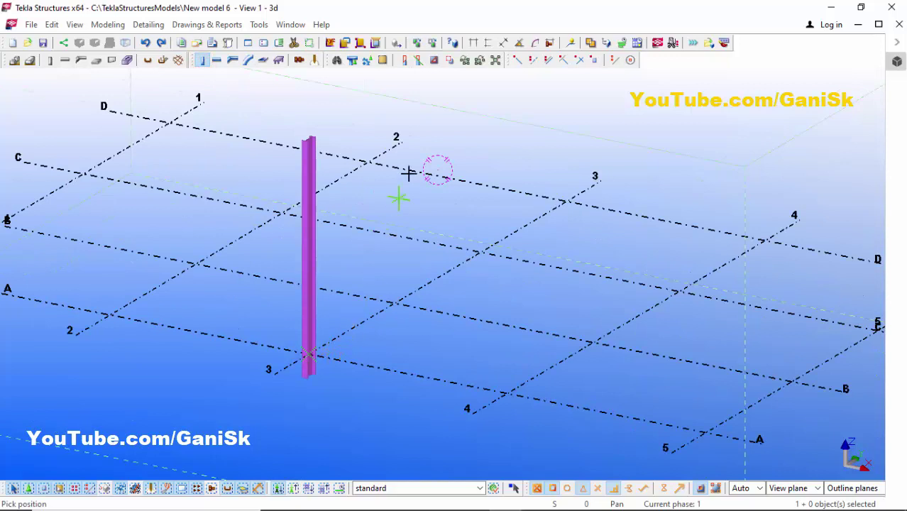
right_click(419, 110)
left_click(429, 118)
scroll(424, 168, "down", 2)
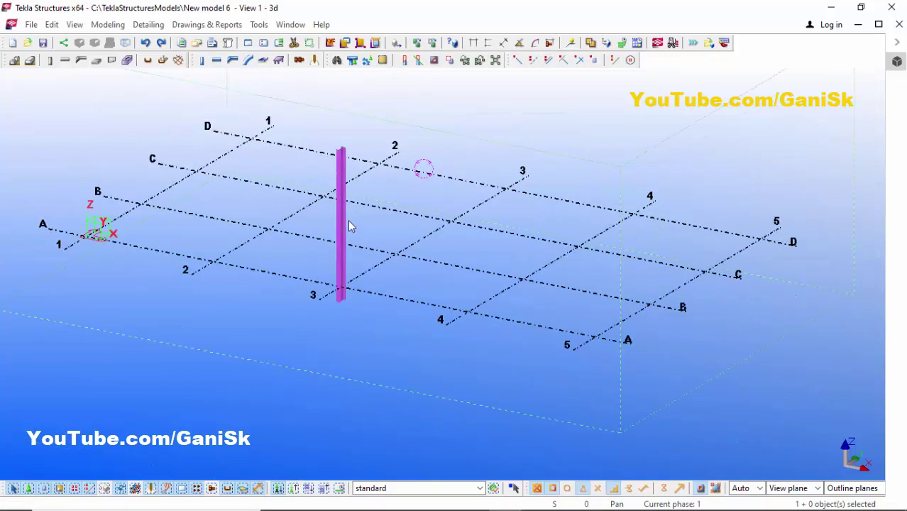
scroll(344, 229, "up", 1)
- Open the new column's properties and confirm its W16X50 profile in the catalog
left_click(344, 229)
double_click(343, 249)
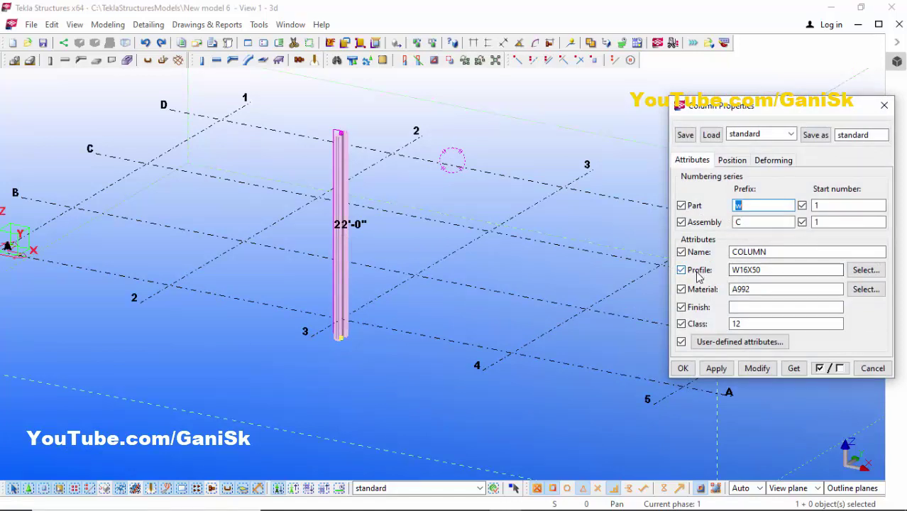
left_click(865, 272)
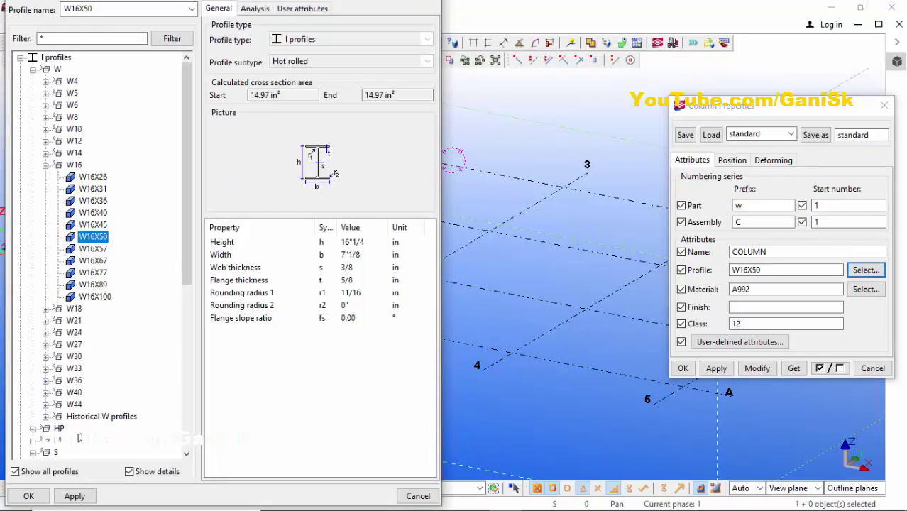
left_click(28, 496)
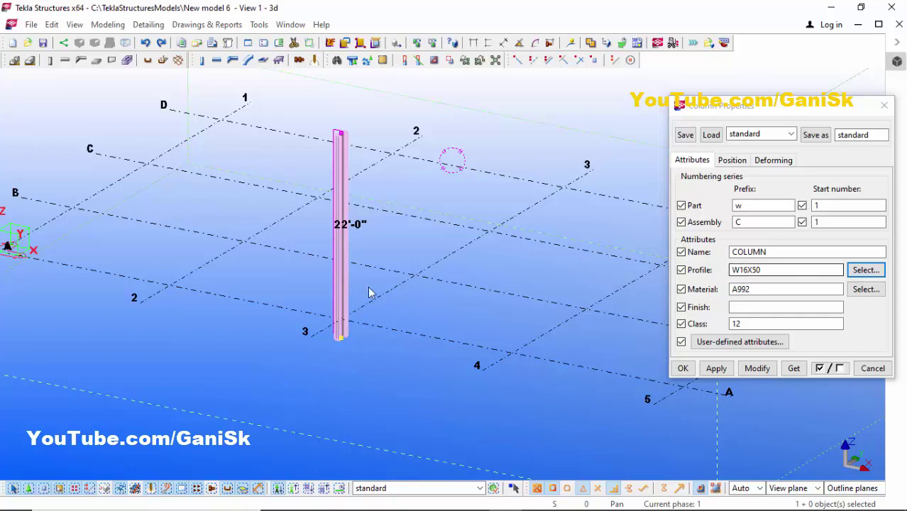
scroll(355, 270, "up", 3)
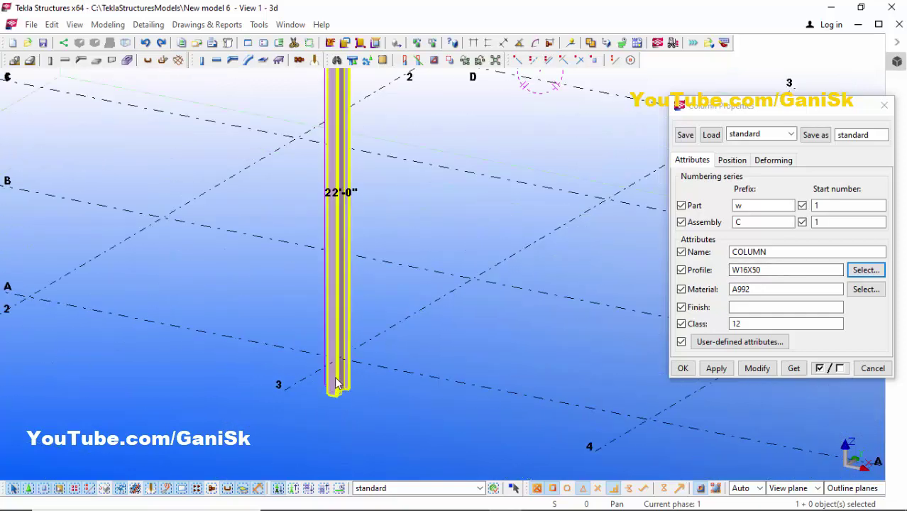
scroll(337, 384, "down", 4)
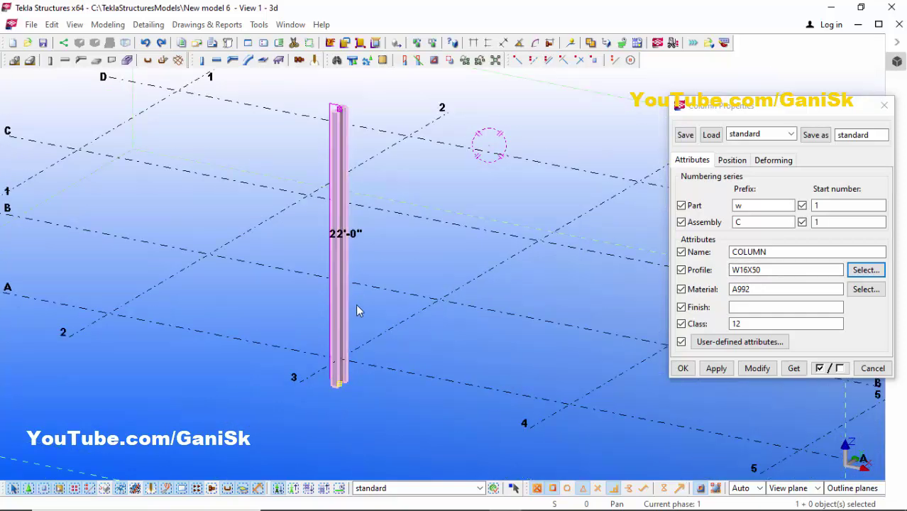
- Set the column's bottom level to 0" on the Position tab and apply it
left_click(732, 159)
double_click(758, 284)
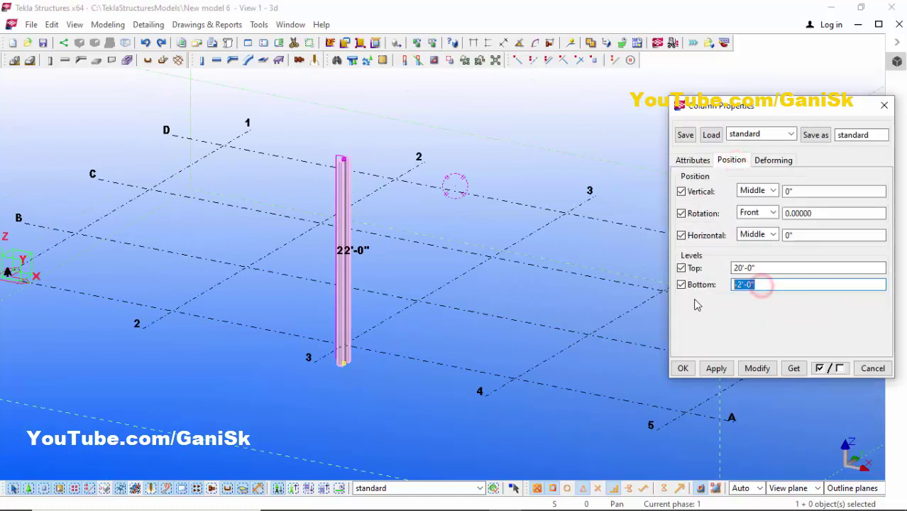
type("0")
left_click(757, 367)
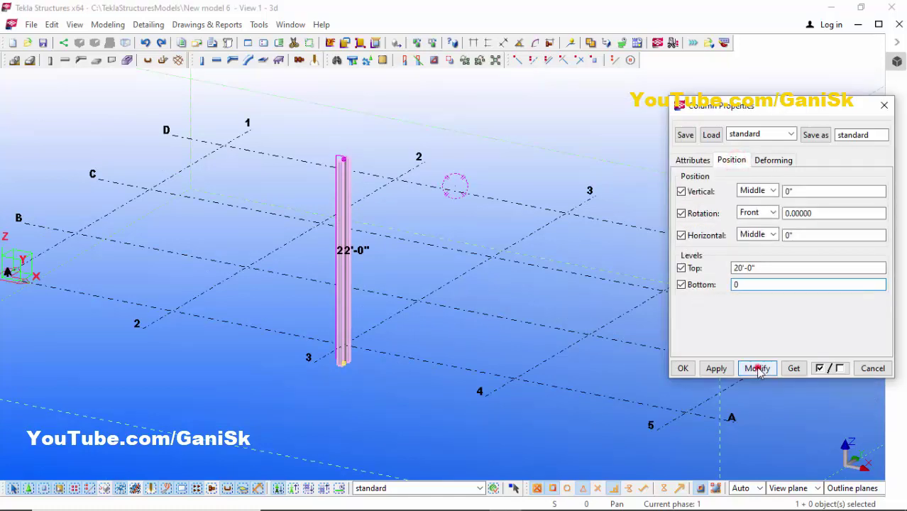
scroll(342, 346, "up", 5)
scroll(328, 256, "down", 2)
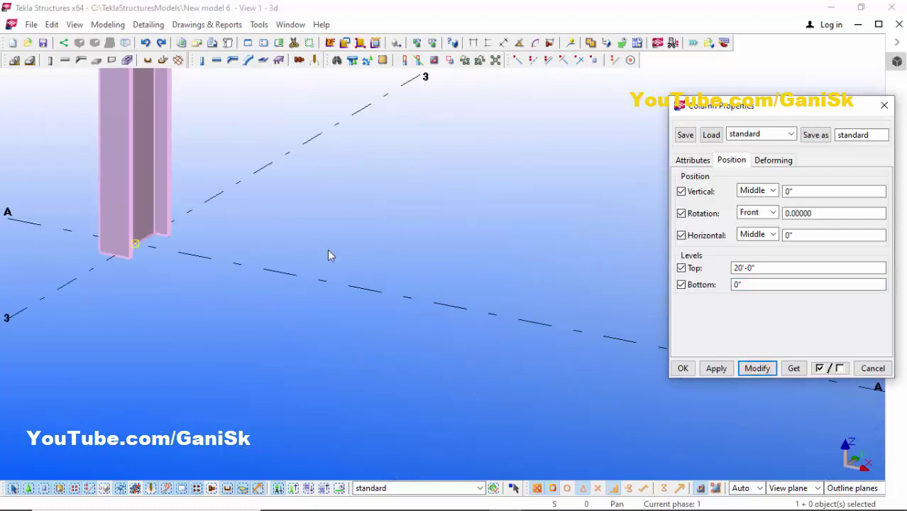
scroll(183, 270, "down", 3)
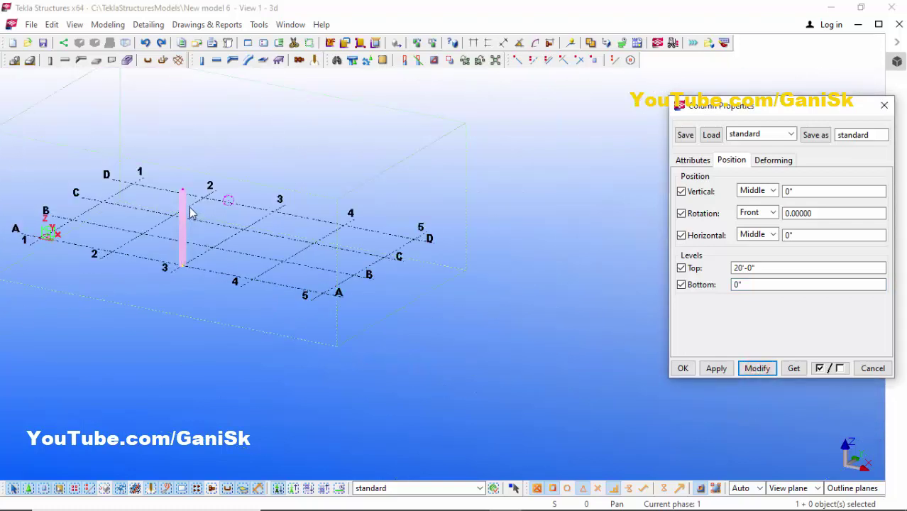
scroll(179, 183, "up", 4)
- Set the column's top level to 15'-0", apply it, and close the properties
double_click(761, 266)
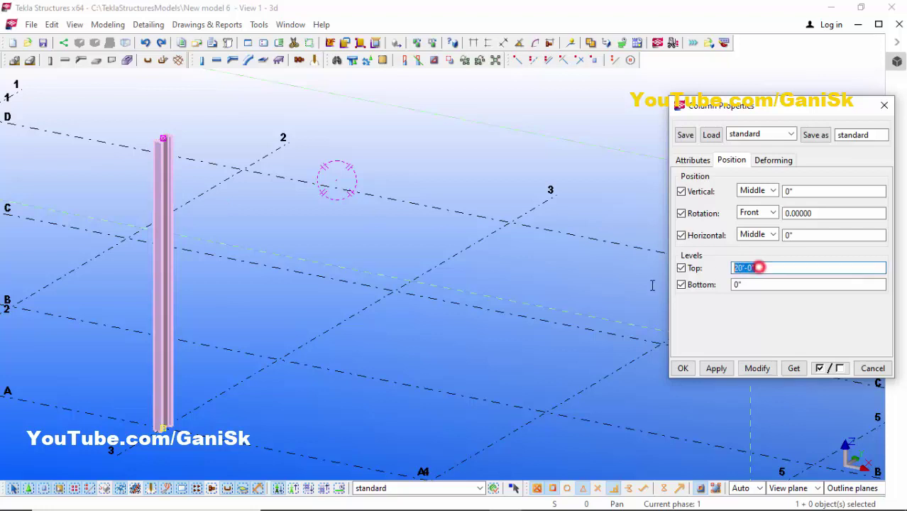
type("15")
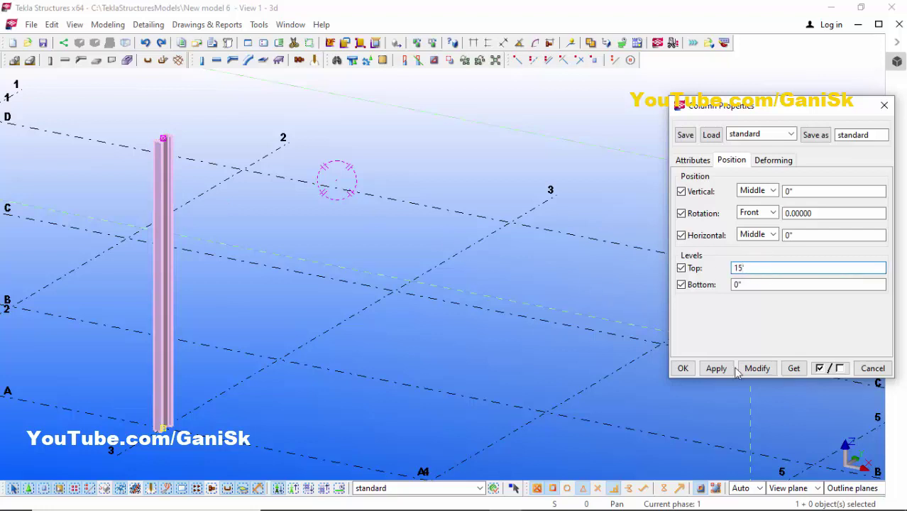
left_click(757, 368)
left_click(717, 368)
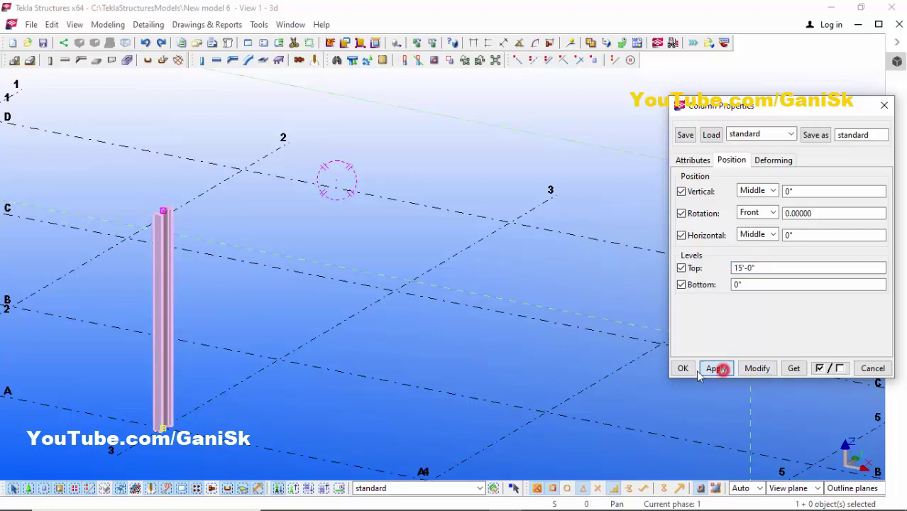
left_click(683, 368)
- Center the view on the column and find Base plate (1042) in the Component Catalog
right_click(228, 293)
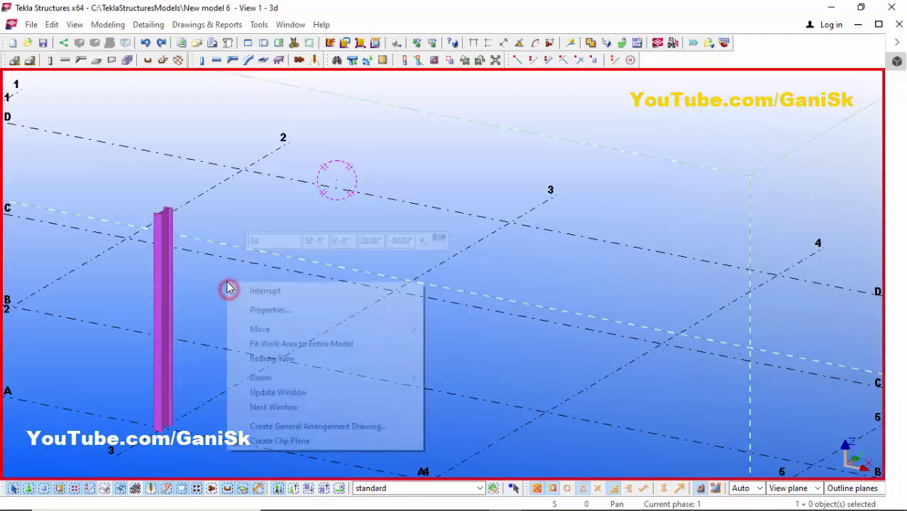
left_click(259, 359)
scroll(176, 232, "up", 4)
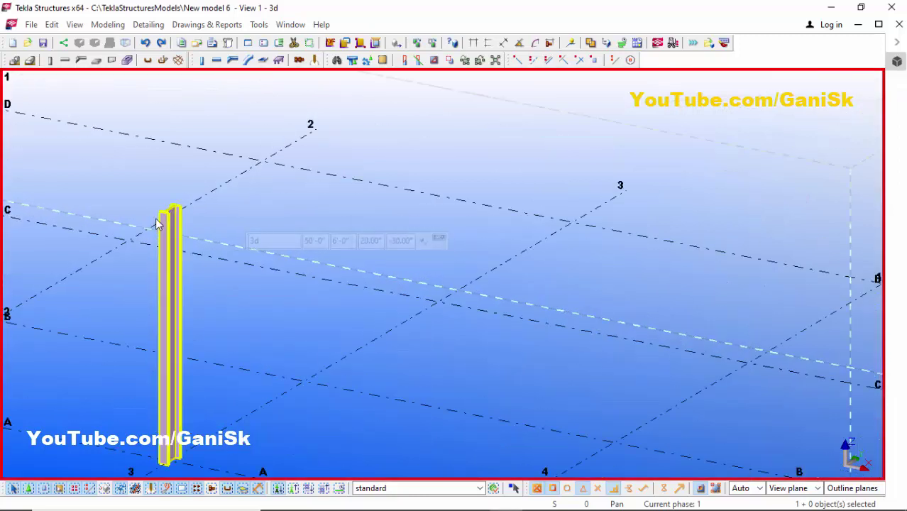
middle_click_drag(249, 389, 521, 275)
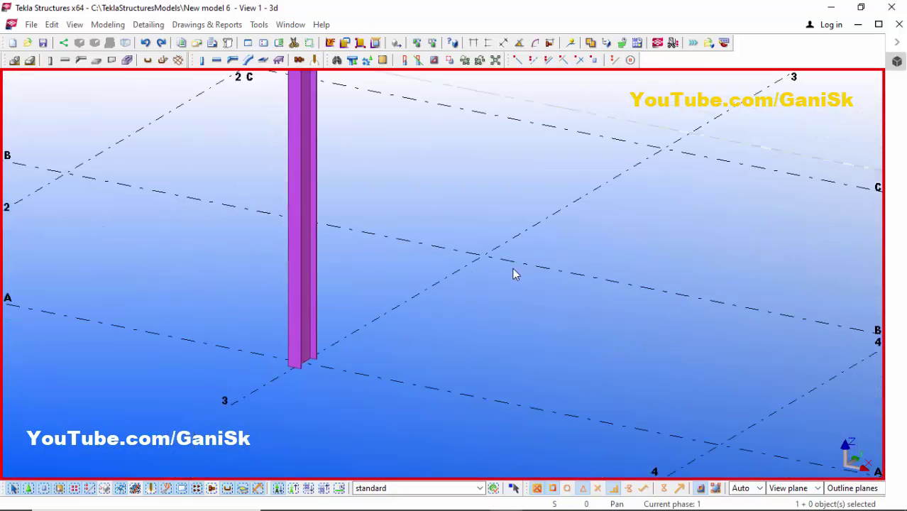
scroll(312, 355, "up", 3)
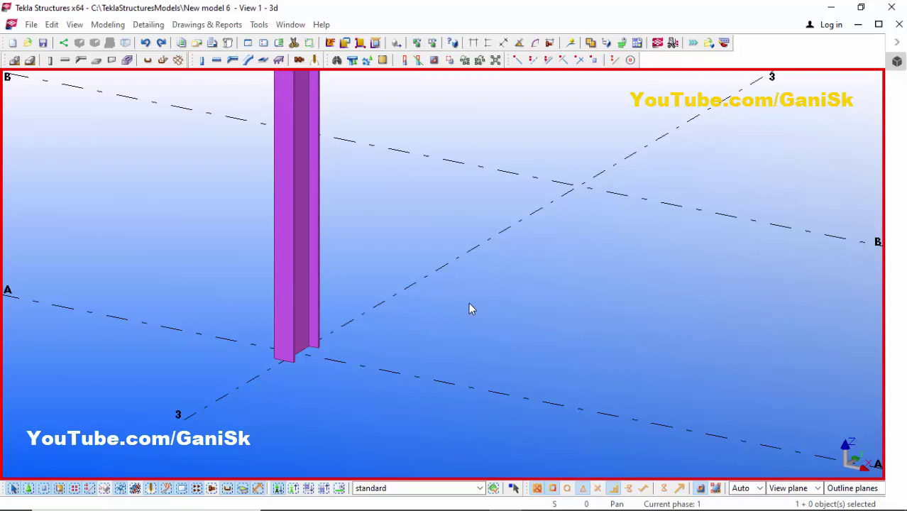
key("ctrl+f")
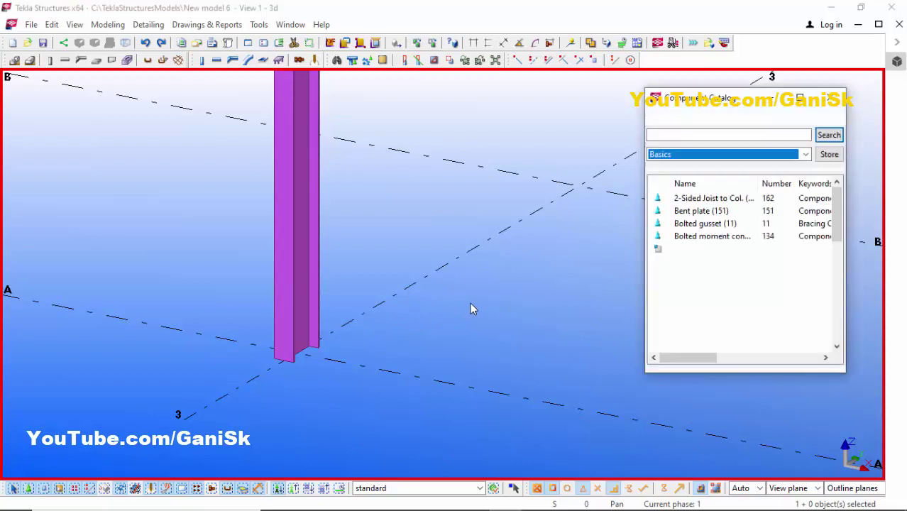
left_click(712, 135)
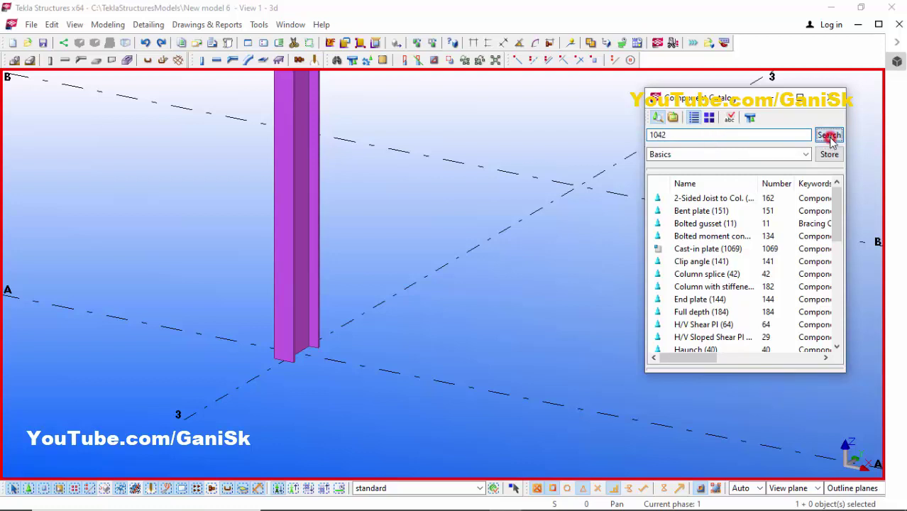
left_click(829, 137)
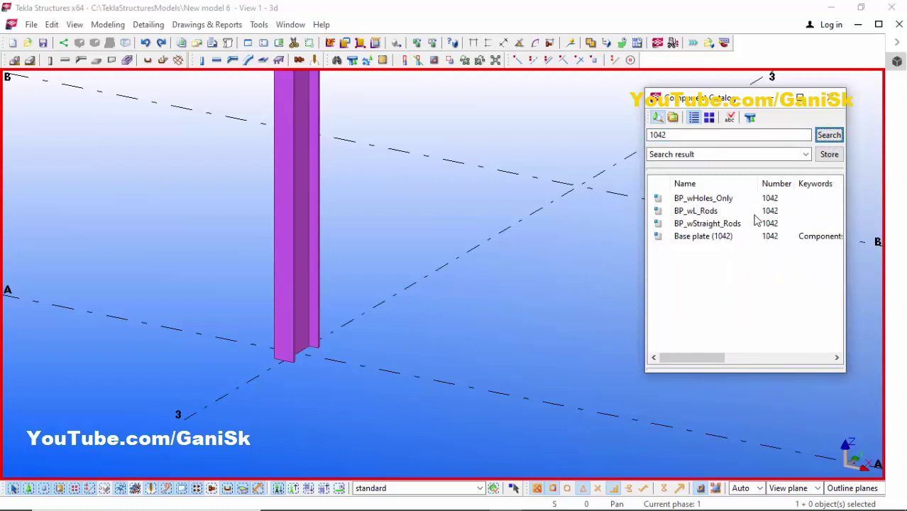
left_click(710, 120)
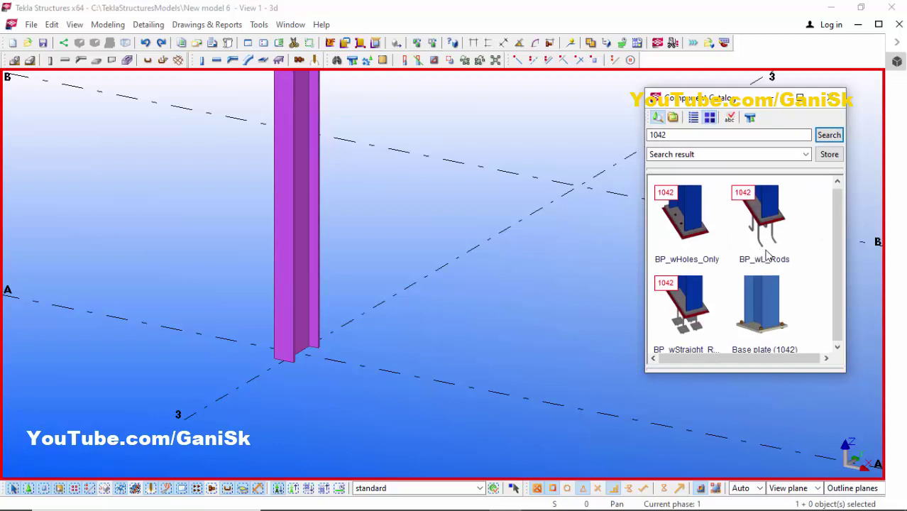
double_click(773, 339)
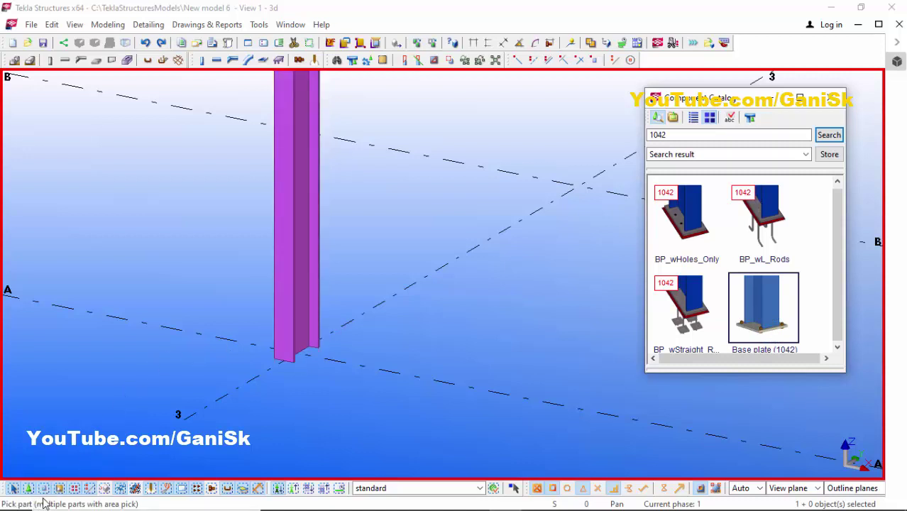
- Place the Base plate (1042) on the column at its bottom end
scroll(306, 319, "up", 4)
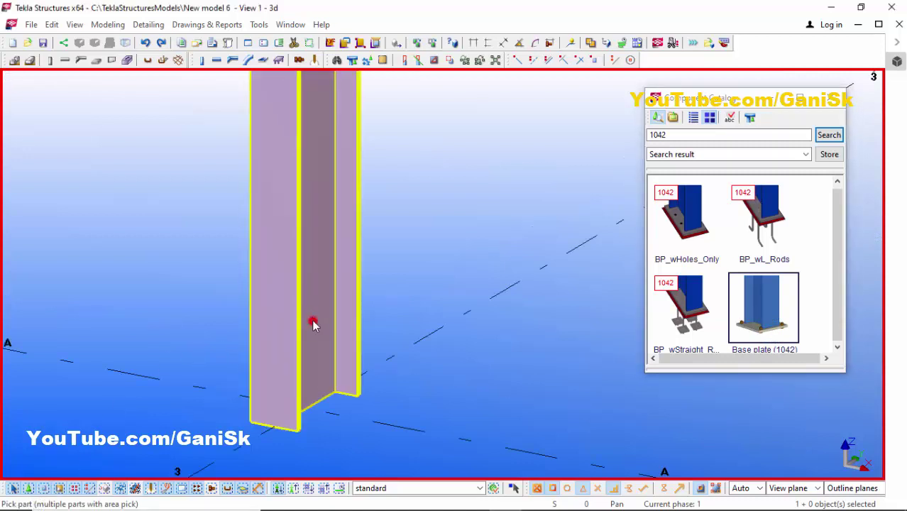
left_click(313, 321)
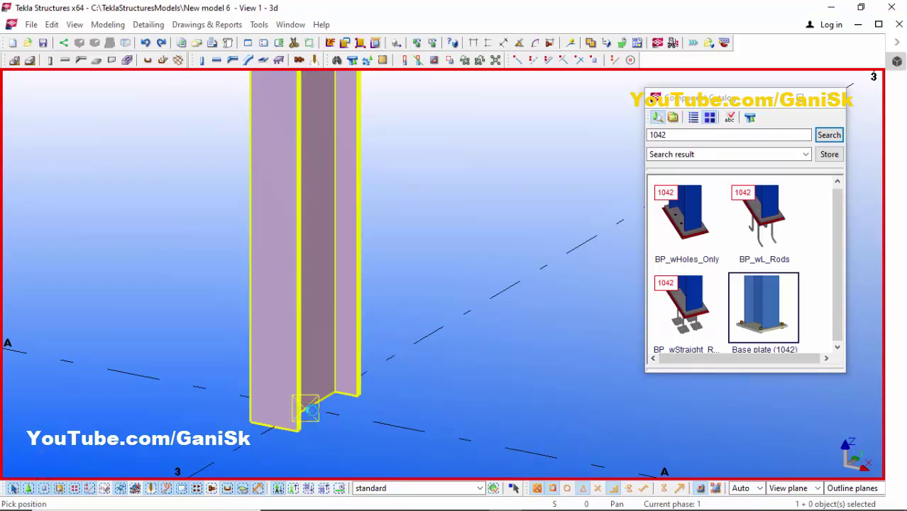
left_click(309, 406)
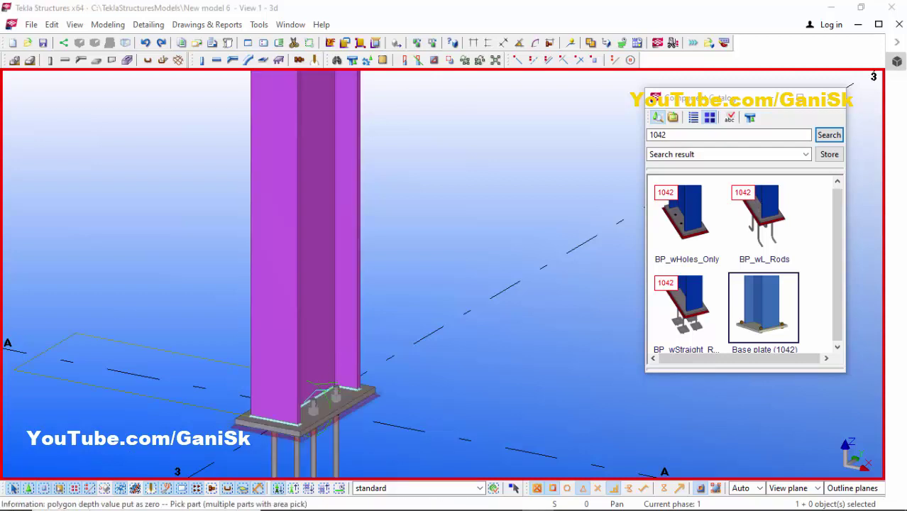
left_click(833, 98)
right_click(566, 127)
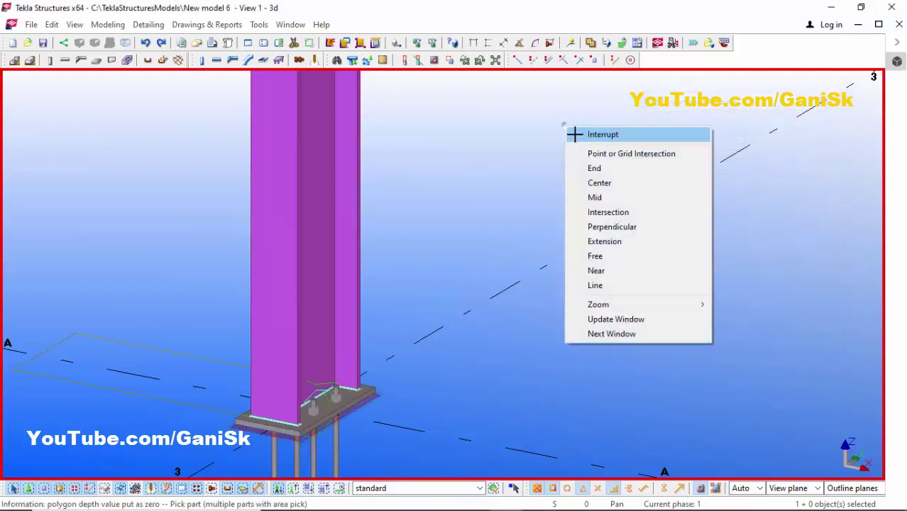
left_click(575, 134)
- Redraw and orbit the view to inspect the new base plate and anchor rods
right_click(486, 149)
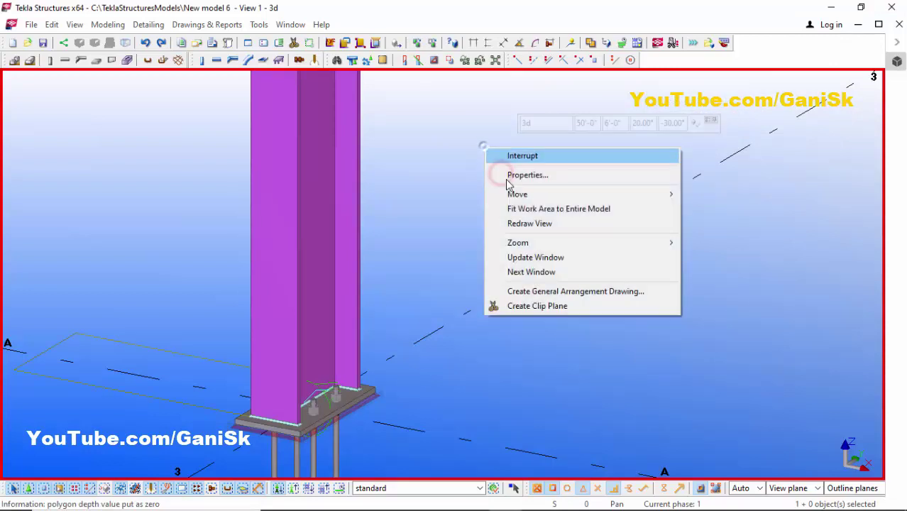
left_click(517, 224)
scroll(439, 209, "down", 5)
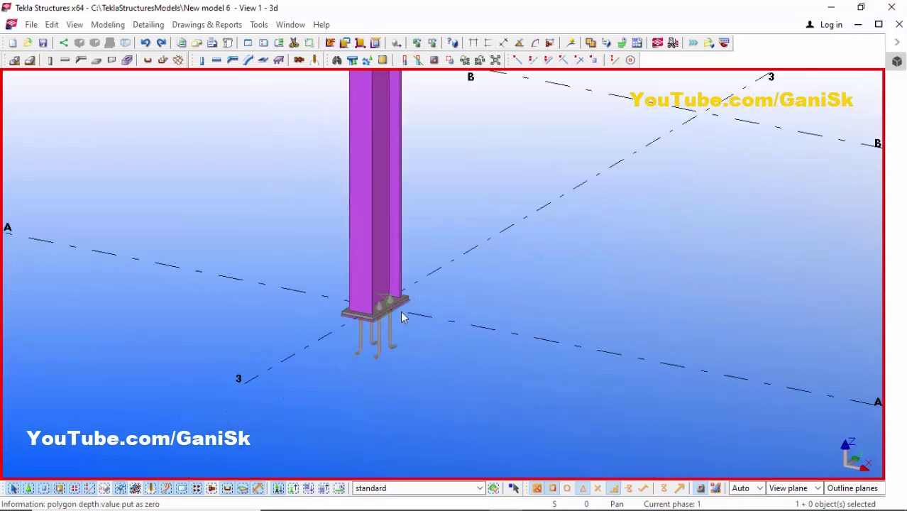
scroll(401, 318, "up", 5)
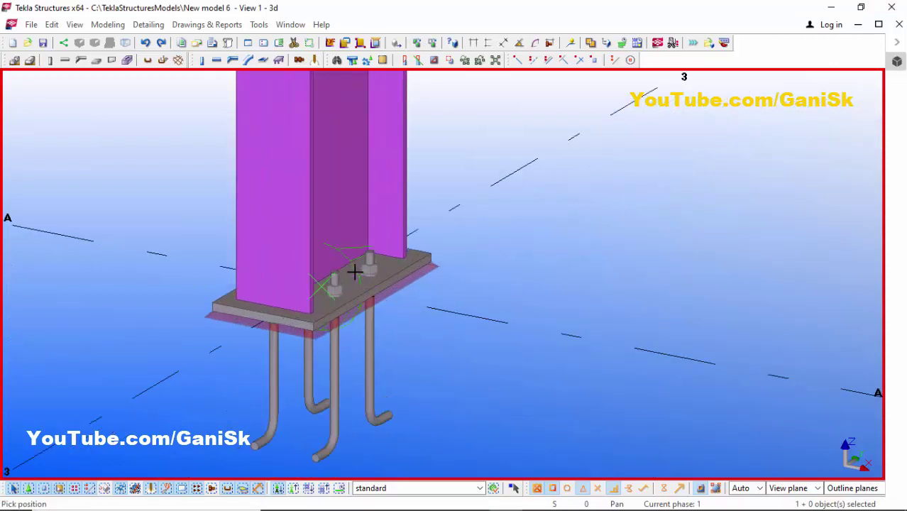
middle_click_drag(425, 259, 534, 209, "ctrl")
scroll(460, 244, "up", 3)
- End the active command and open the base plate component's properties
right_click(592, 122)
left_click(601, 131)
left_click(408, 242)
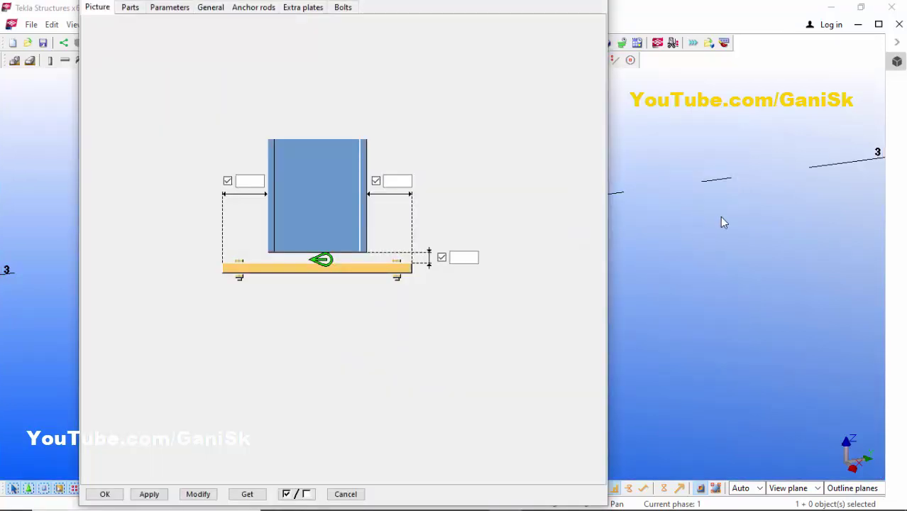
scroll(724, 224, "down", 3)
scroll(717, 227, "up", 4)
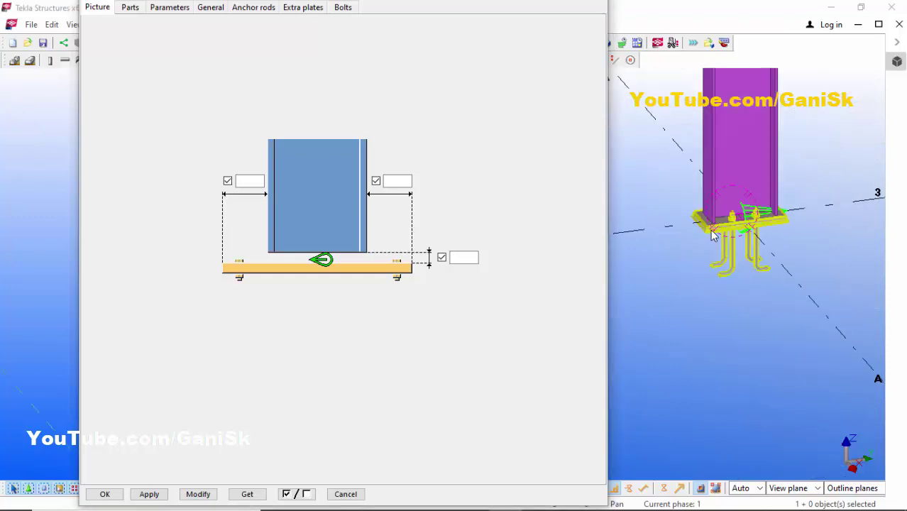
scroll(714, 234, "up", 3)
scroll(781, 206, "down", 3)
scroll(708, 231, "up", 5)
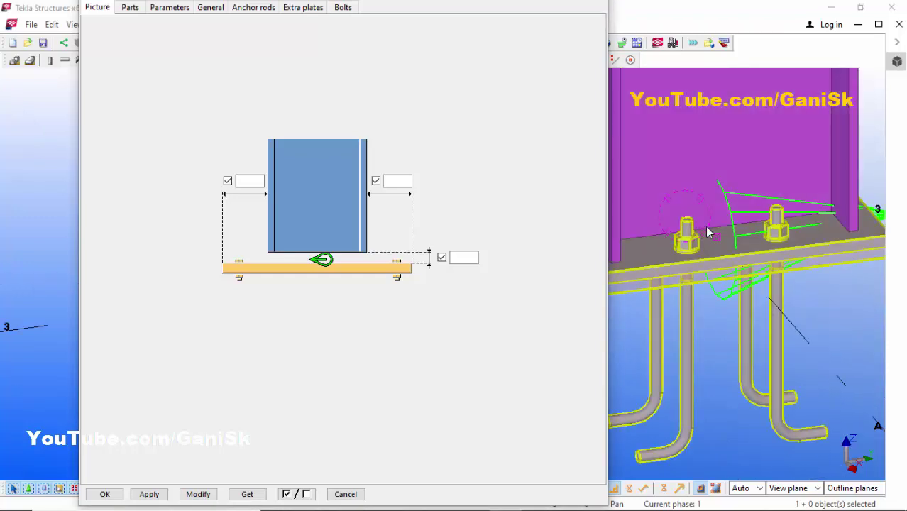
scroll(643, 249, "down", 5)
scroll(639, 259, "up", 5)
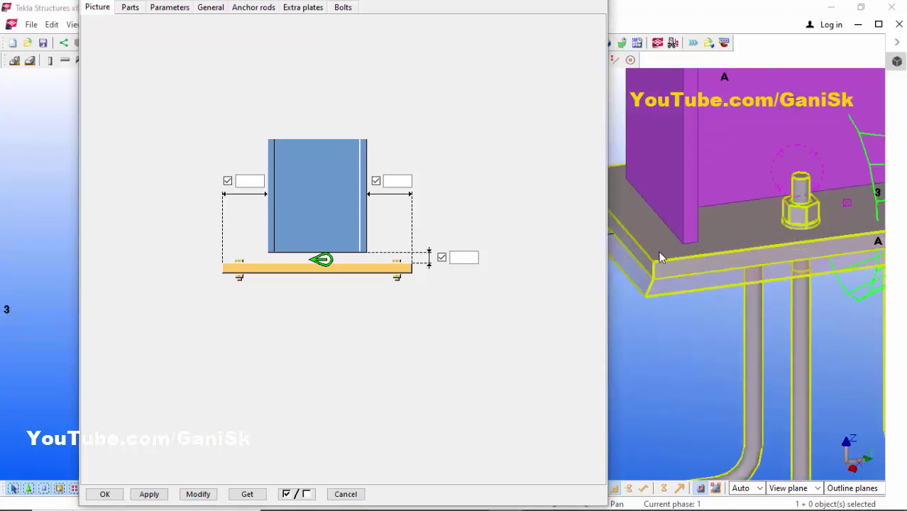
- Change the base plate thickness from 3/4" to 1" and apply it to the model
left_click(130, 8)
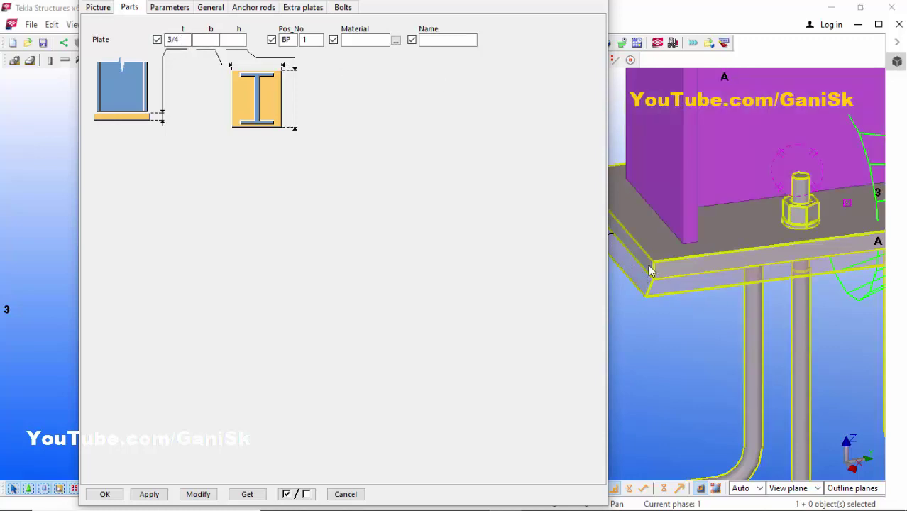
double_click(177, 41)
type("1")
left_click(199, 494)
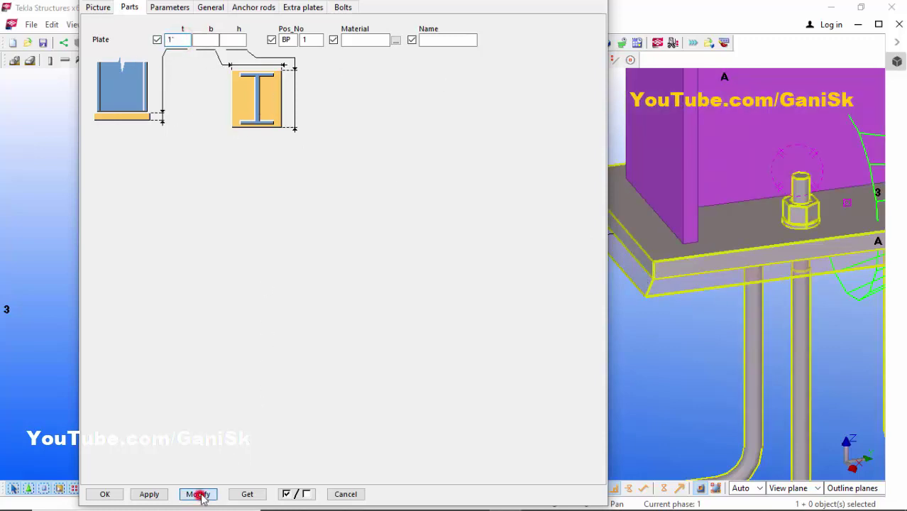
scroll(658, 245, "up", 2)
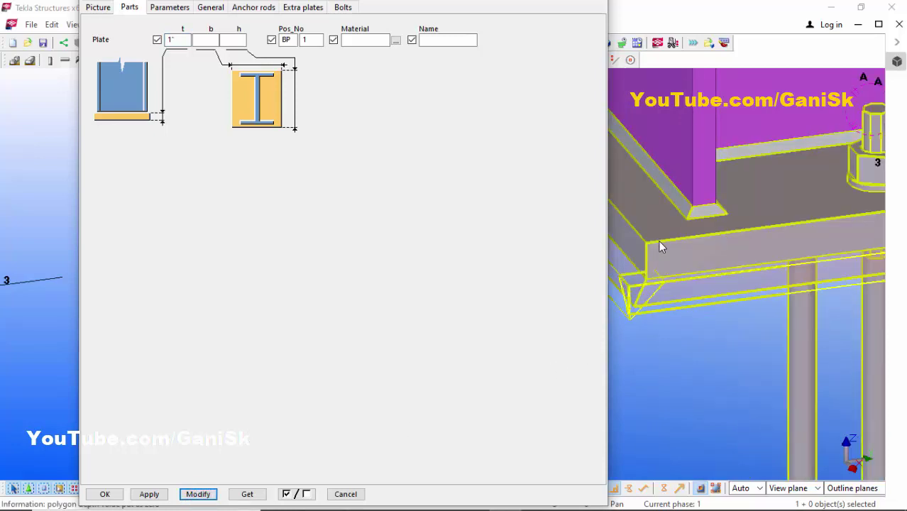
- Set the anchor rod profile to a 1 inch diameter
left_click(254, 8)
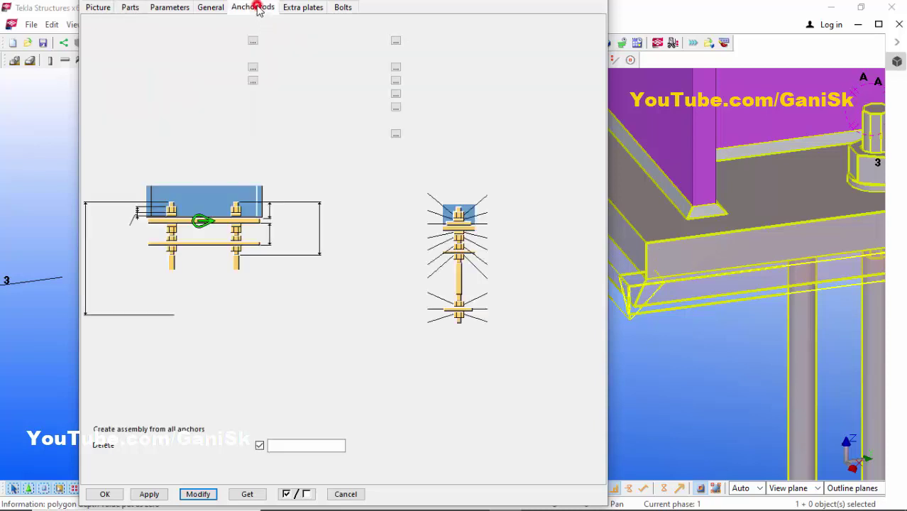
scroll(728, 226, "down", 3)
left_click(749, 166)
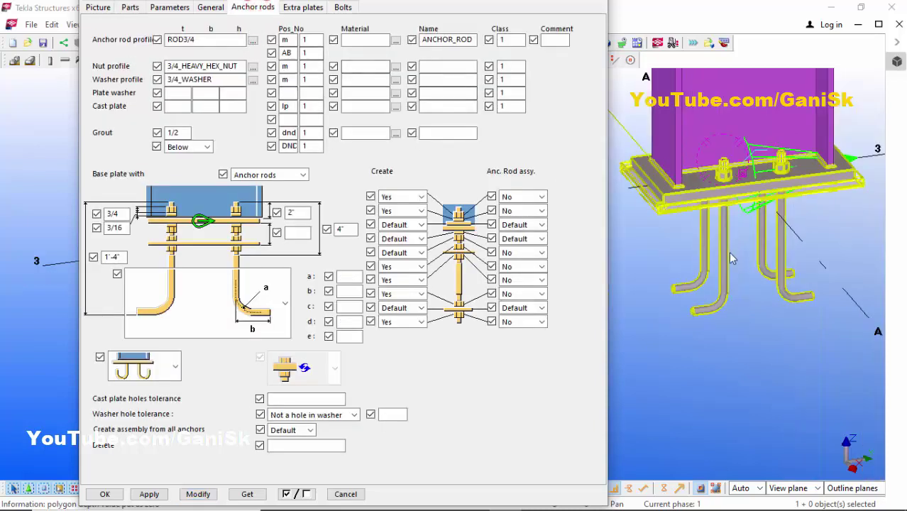
scroll(714, 181, "up", 2)
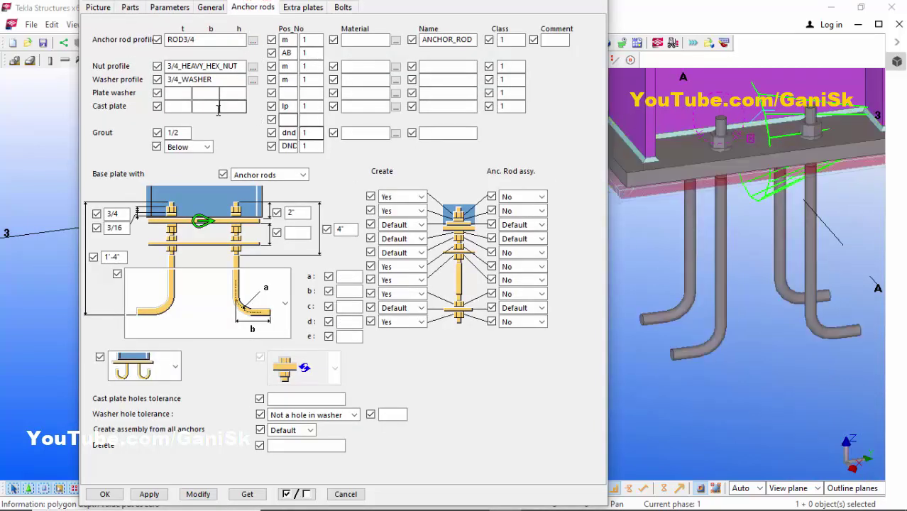
left_click(252, 41)
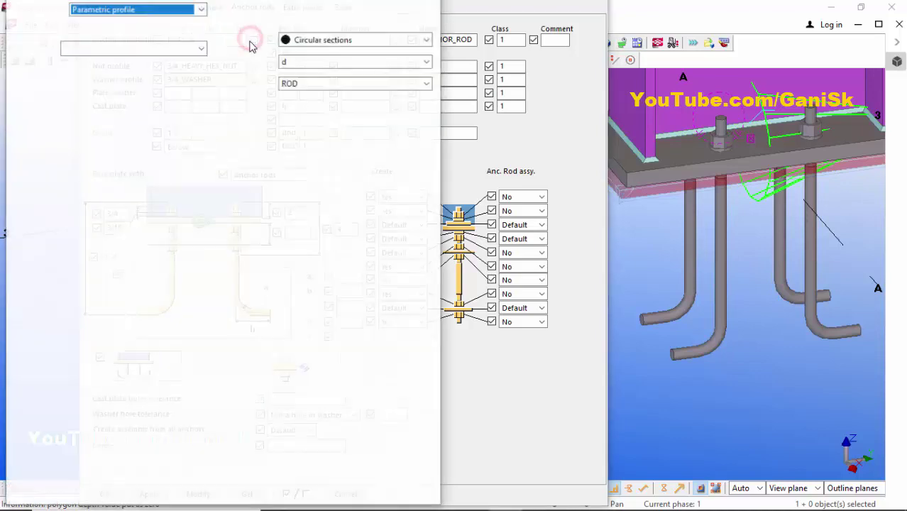
left_click(350, 353)
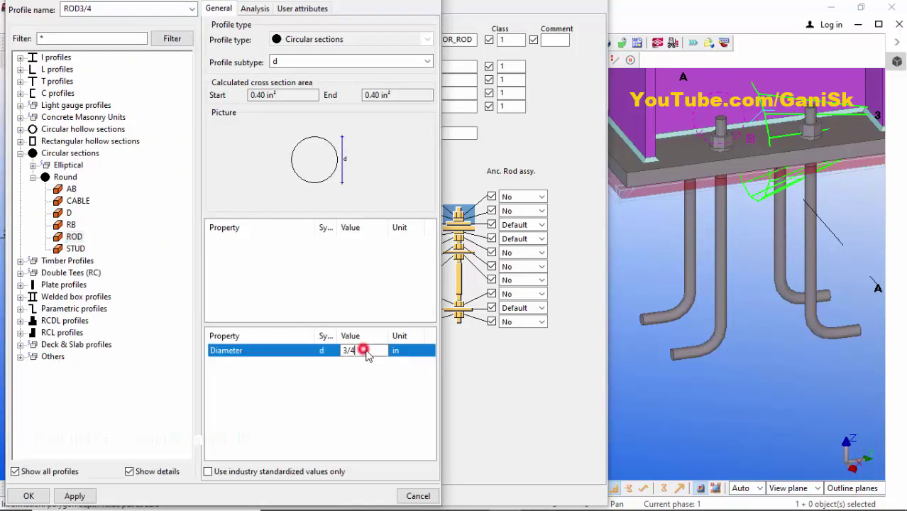
left_click(350, 353)
type("1")
left_click(71, 496)
left_click(29, 496)
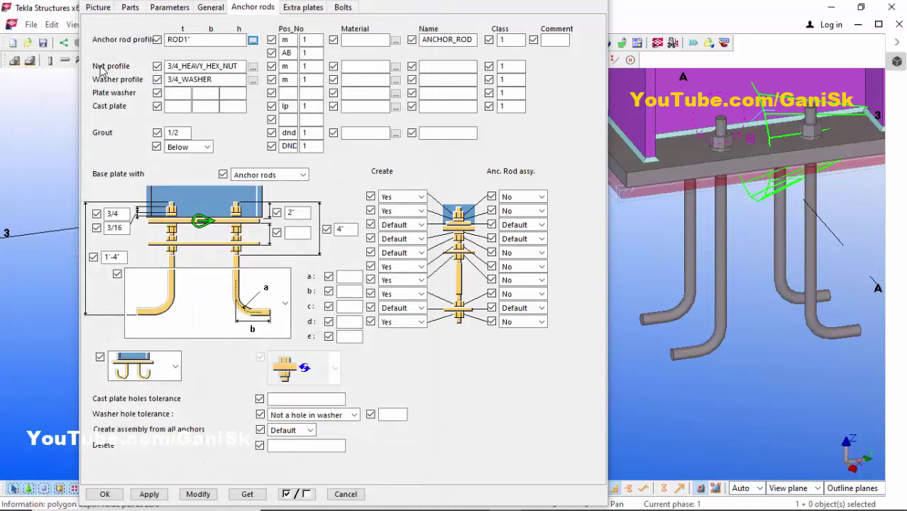
- Fit 1_HEAVY_HEX_NUT nuts and 1_WASHER washers, and change the rod dimension to 1'-8"
left_click(253, 67)
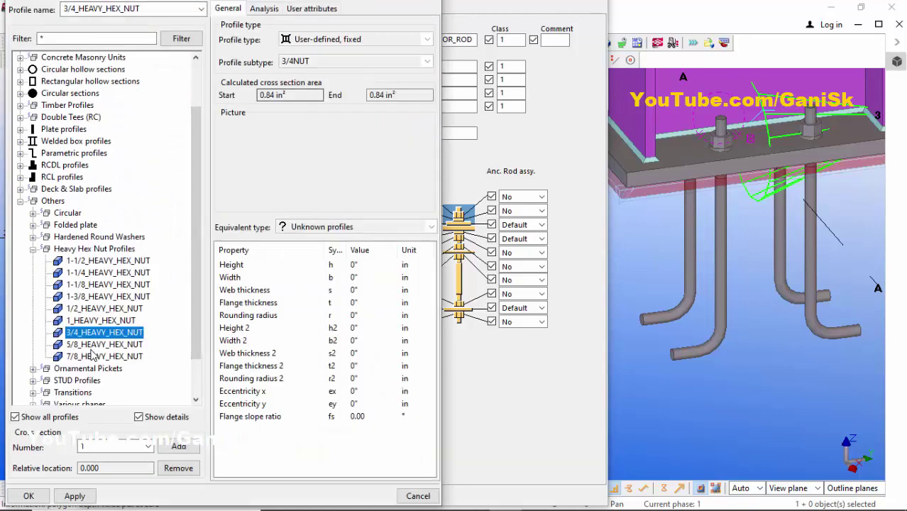
left_click(99, 321)
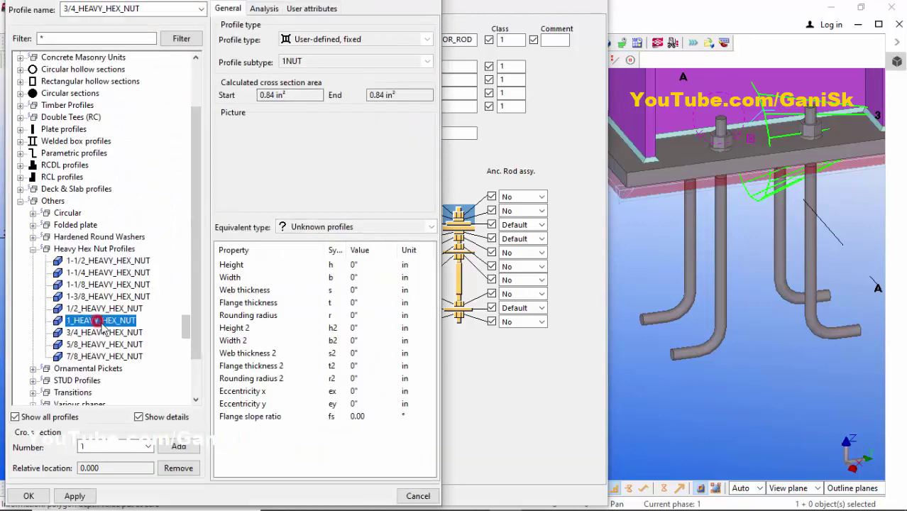
left_click(74, 496)
left_click(28, 496)
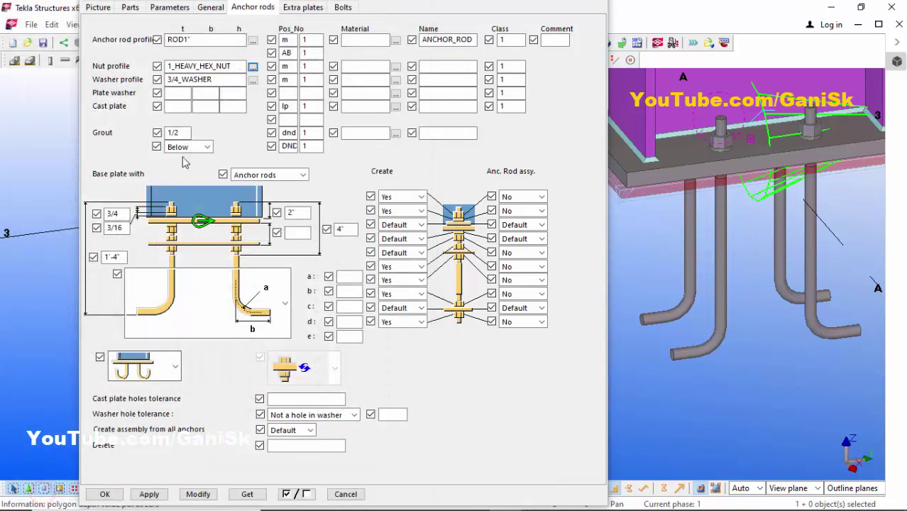
left_click(253, 80)
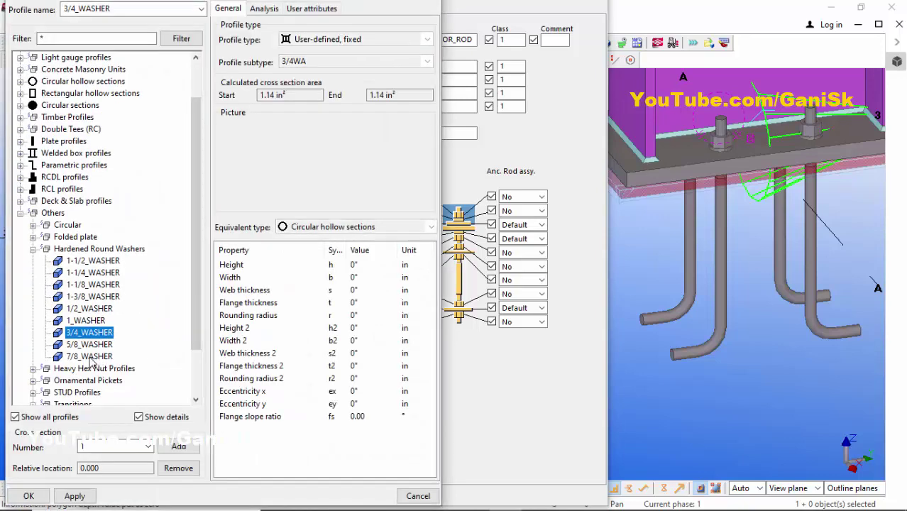
left_click(87, 320)
left_click(74, 497)
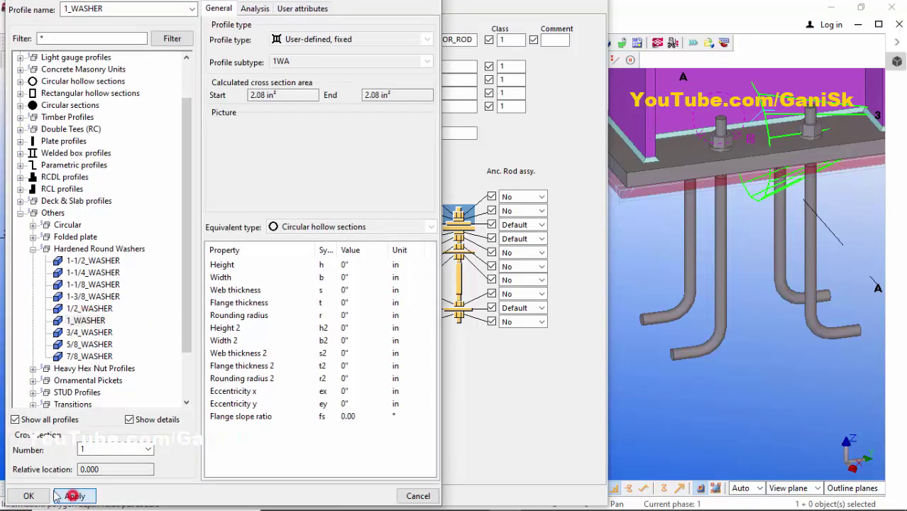
left_click(29, 496)
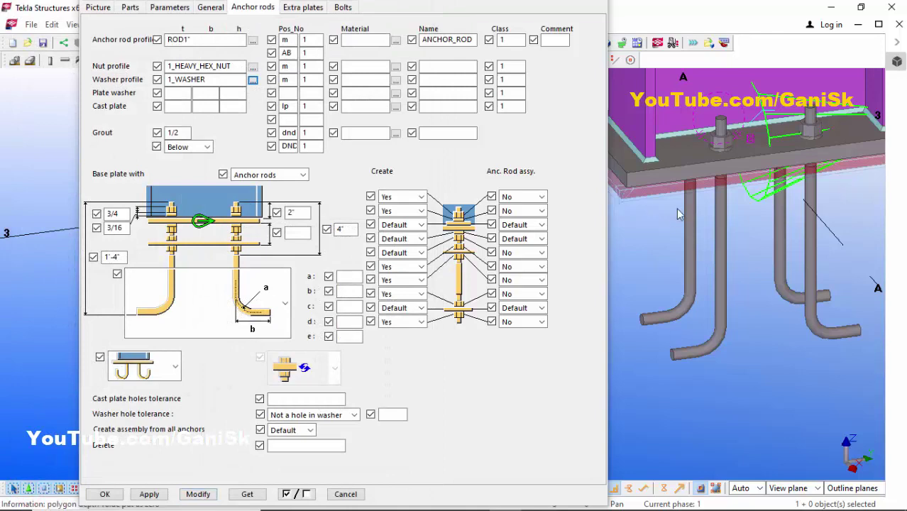
left_click(198, 494)
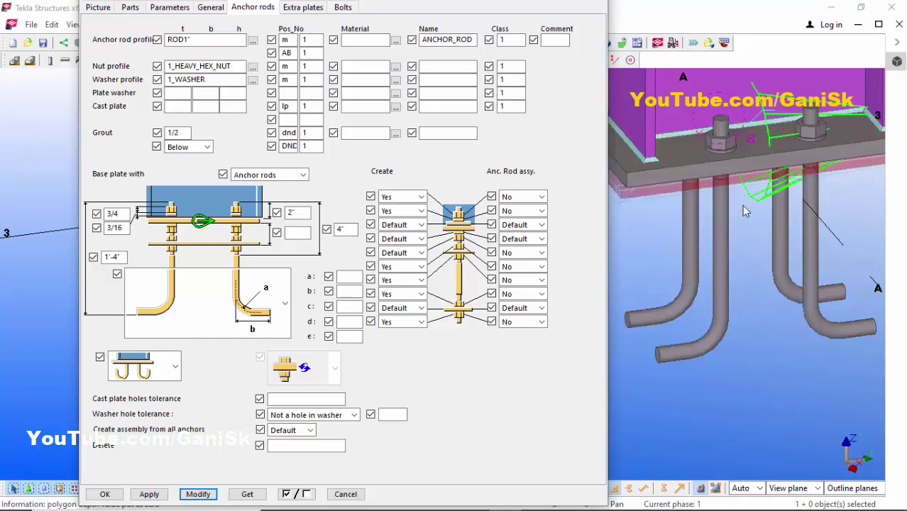
left_click(115, 257)
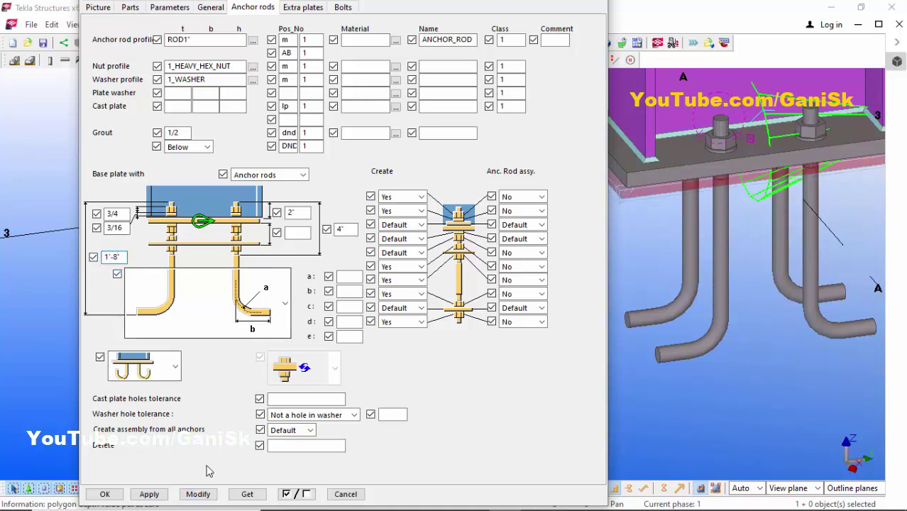
left_click(198, 494)
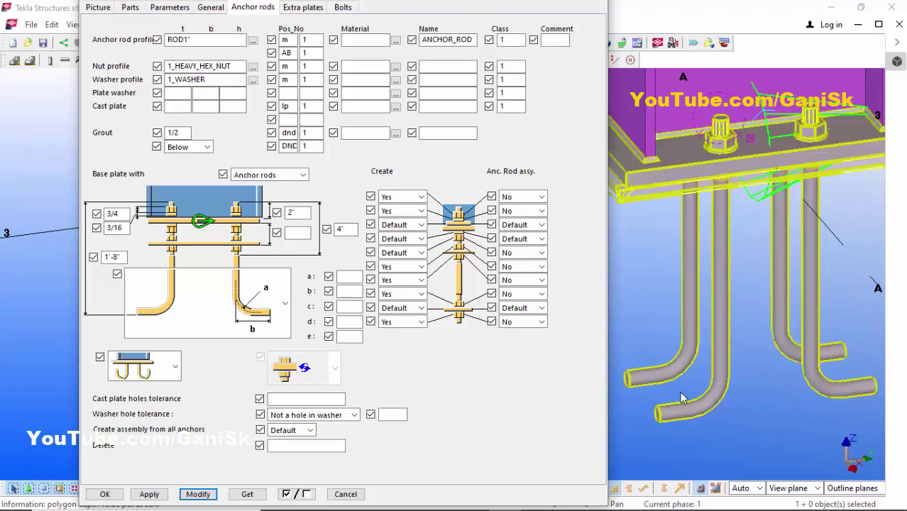
left_click(280, 334)
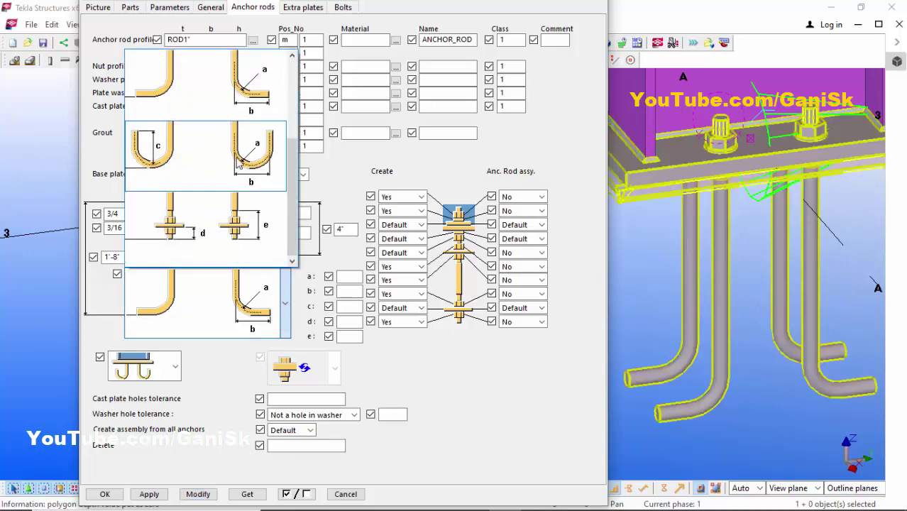
left_click(236, 156)
left_click(198, 494)
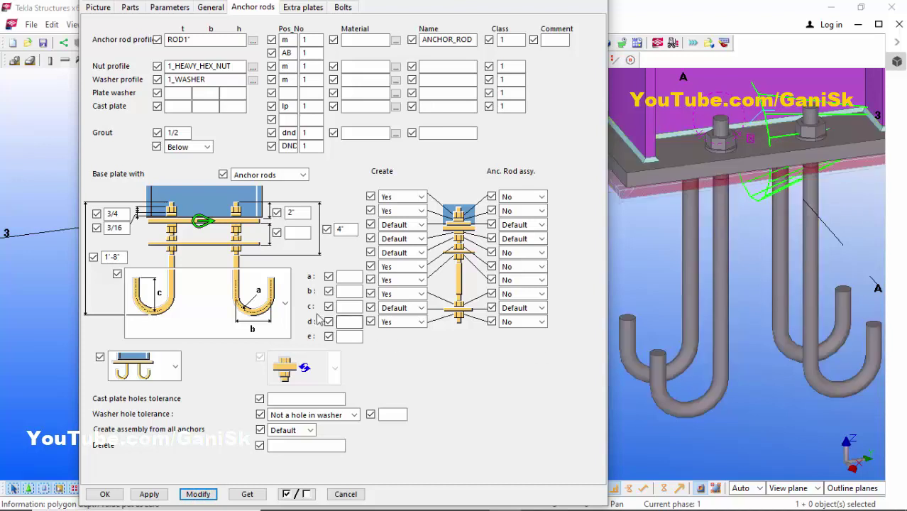
left_click(284, 317)
left_click(211, 228)
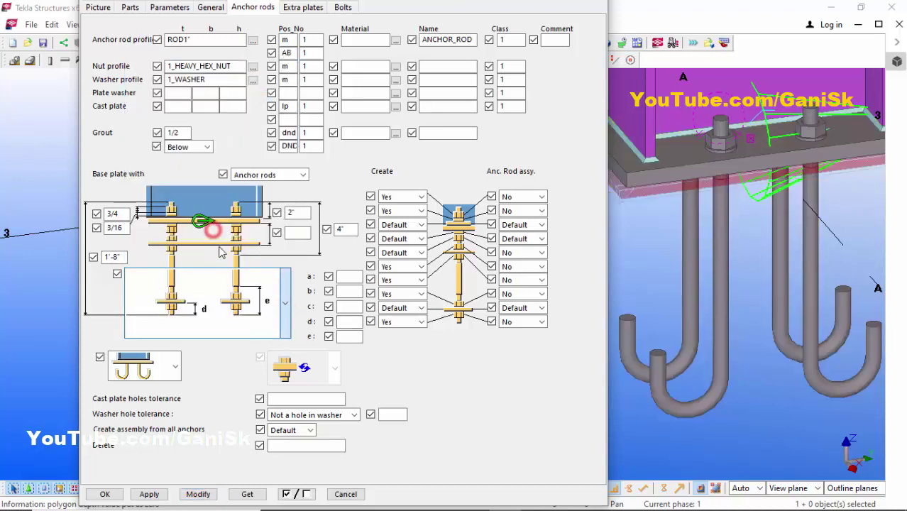
left_click(198, 494)
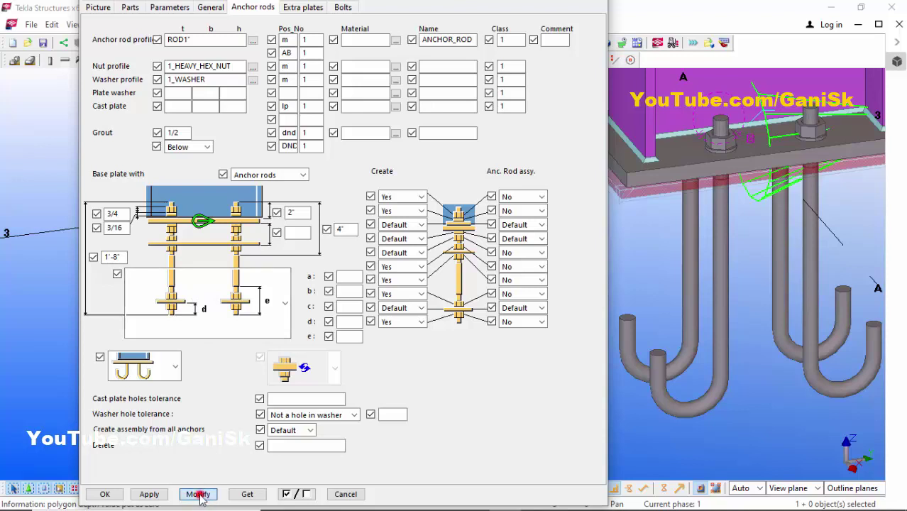
scroll(735, 398, "down", 5)
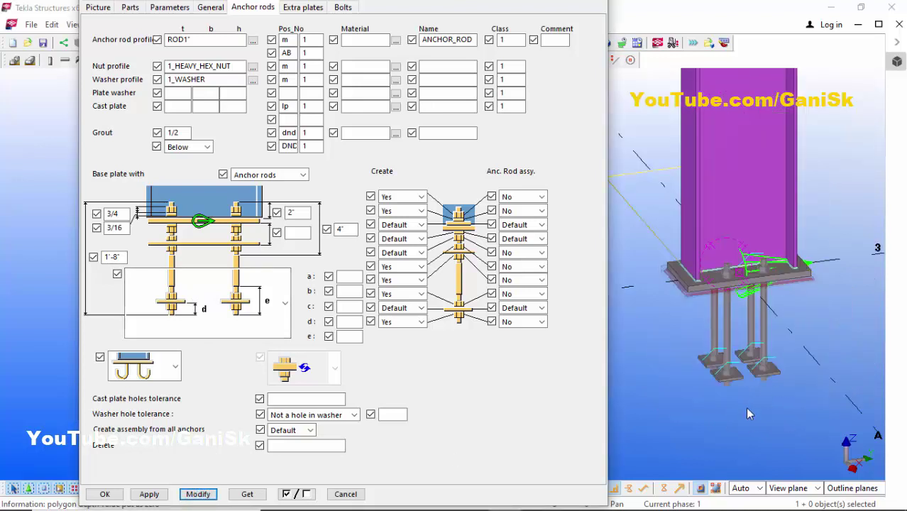
scroll(743, 405, "up", 2)
left_click(284, 304)
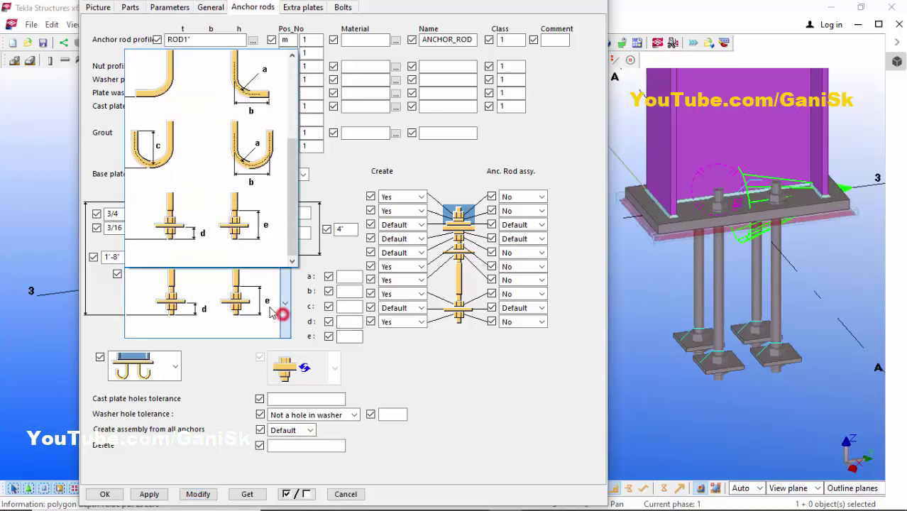
left_click(220, 103)
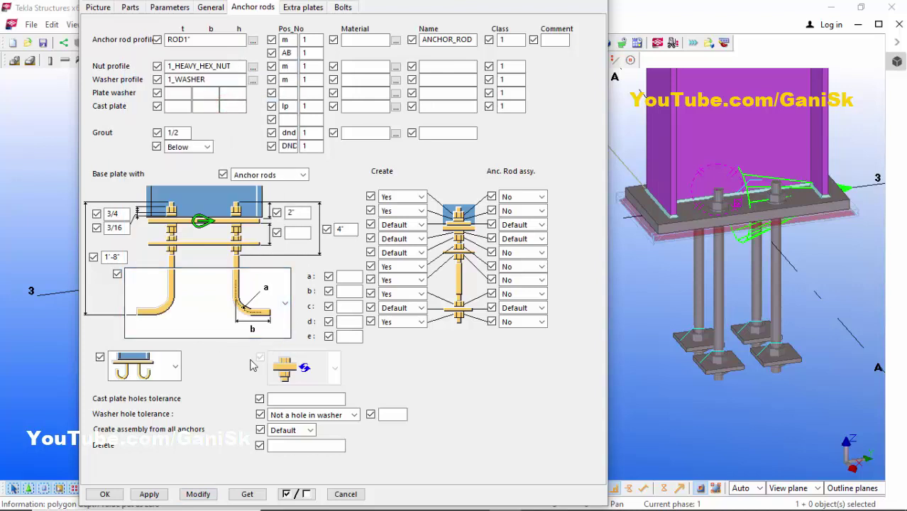
left_click(199, 493)
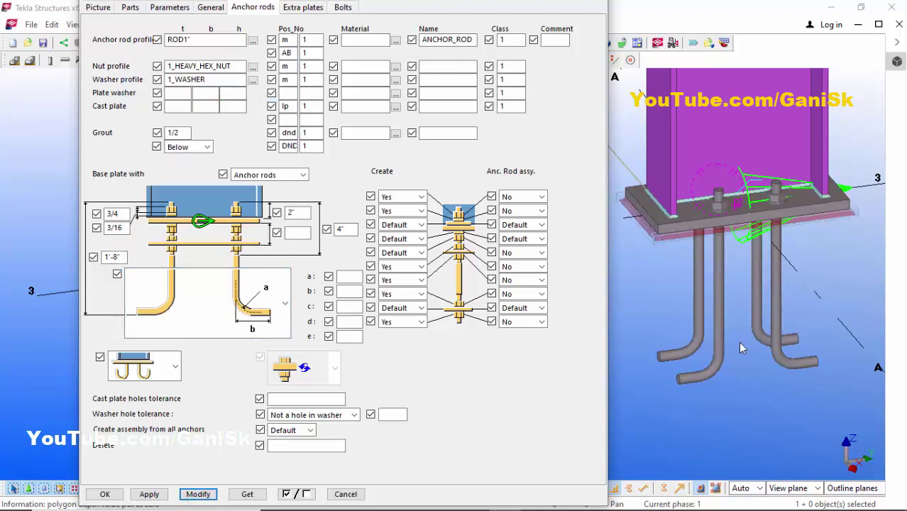
scroll(707, 206, "up", 2)
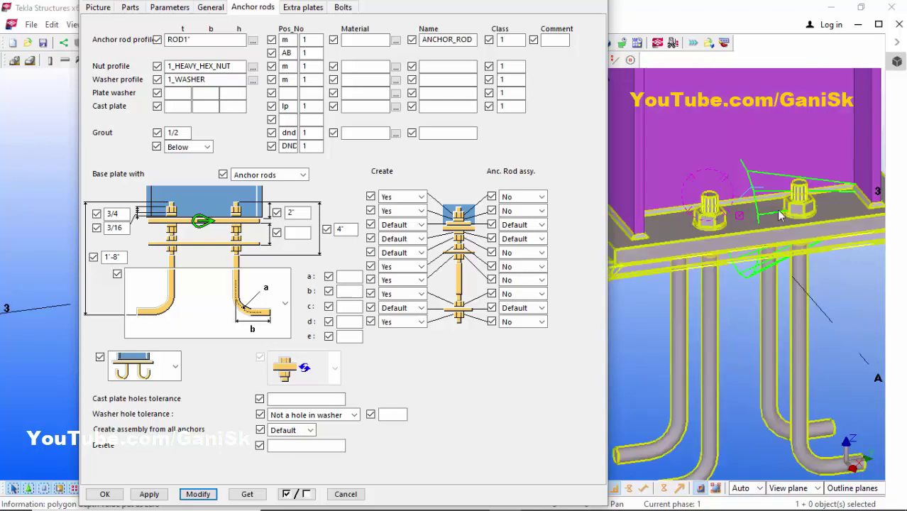
scroll(727, 224, "down", 3)
scroll(744, 217, "up", 2)
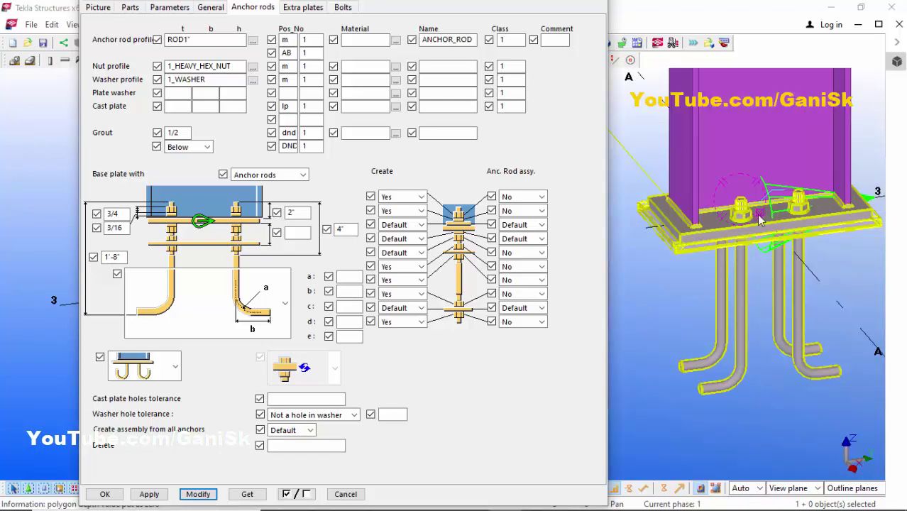
- Set 1" bolt size and a 4" distance with three bolts at 5" spacing, then apply it
left_click(342, 7)
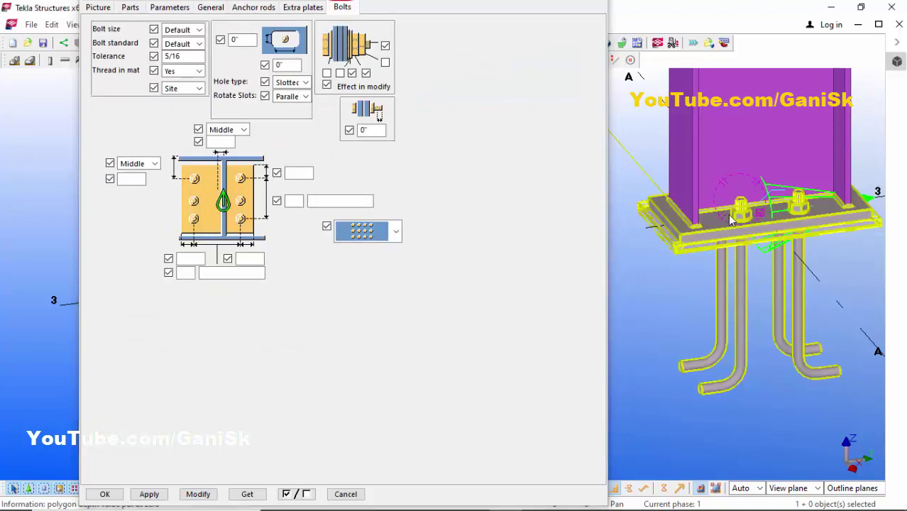
scroll(753, 218, "up", 2)
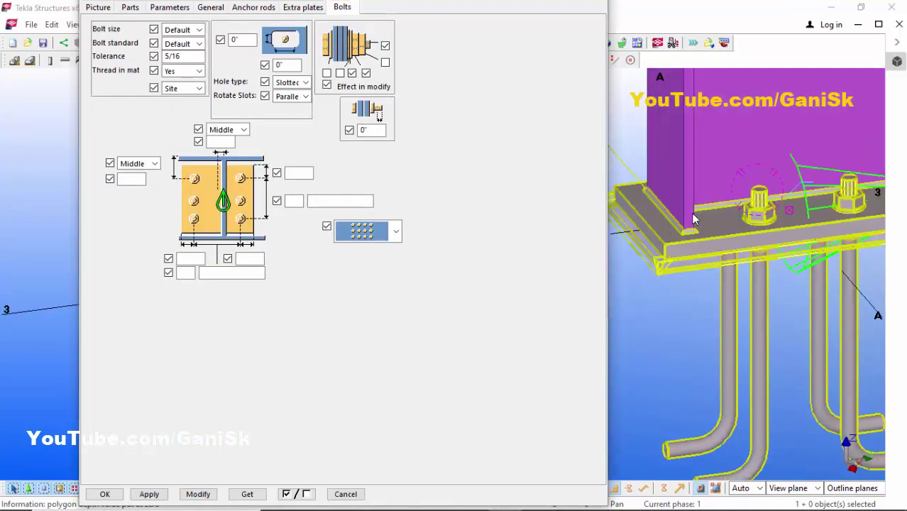
left_click(178, 29)
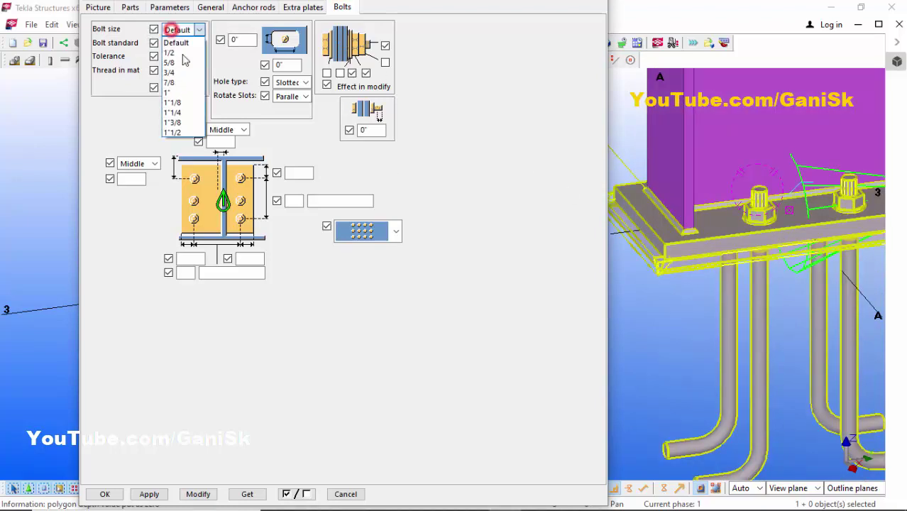
left_click(169, 92)
left_click(183, 56)
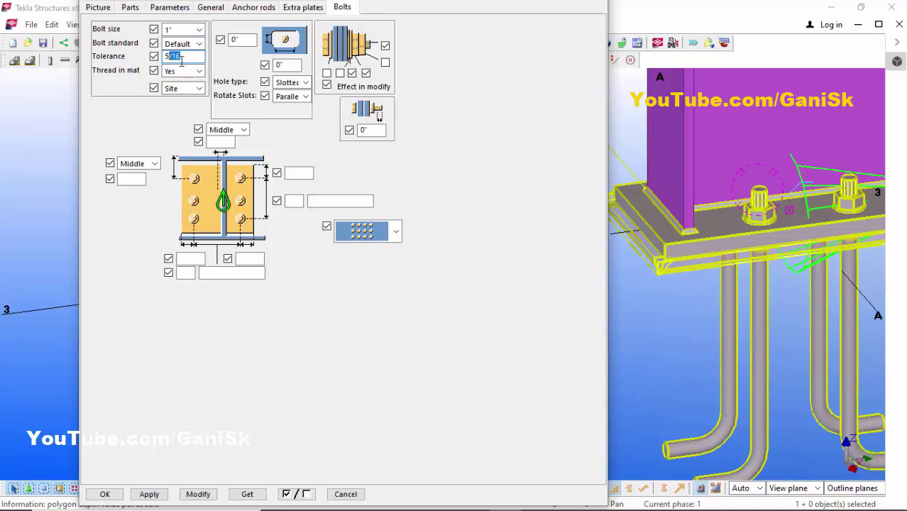
left_click(178, 56)
left_click(298, 172)
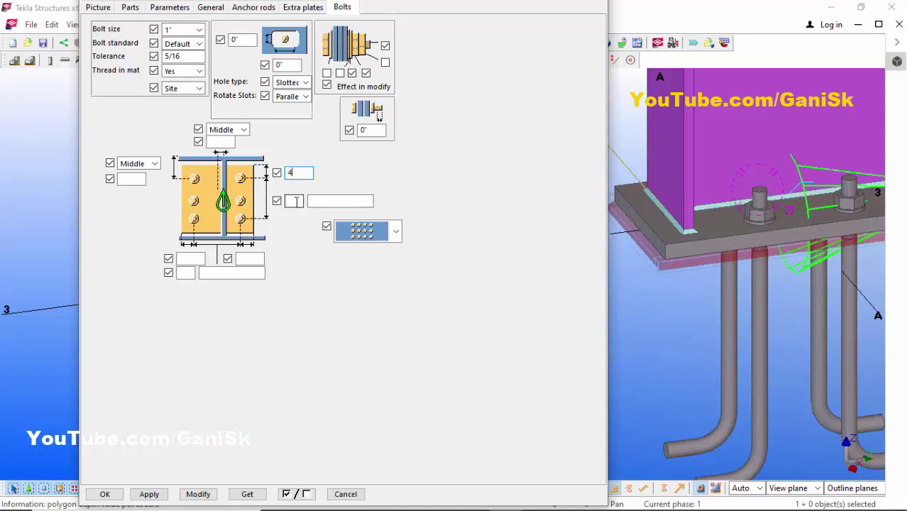
left_click(294, 201)
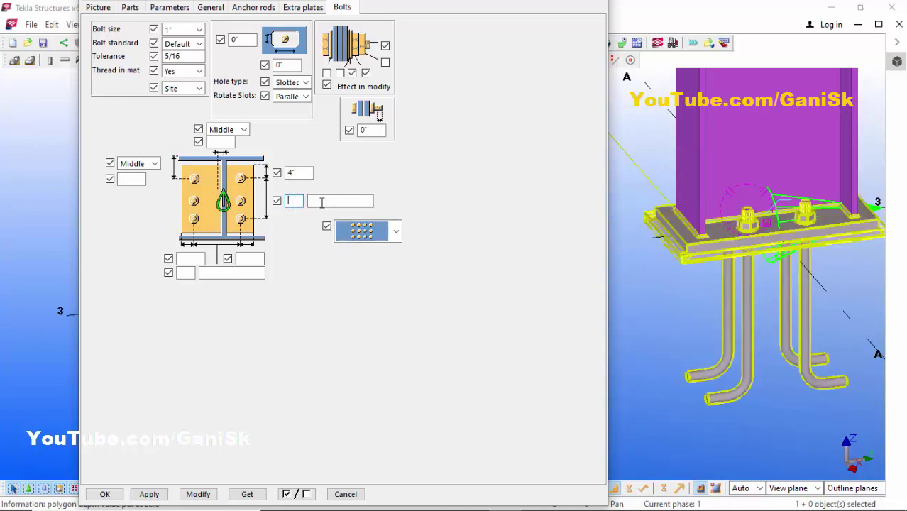
left_click(345, 201)
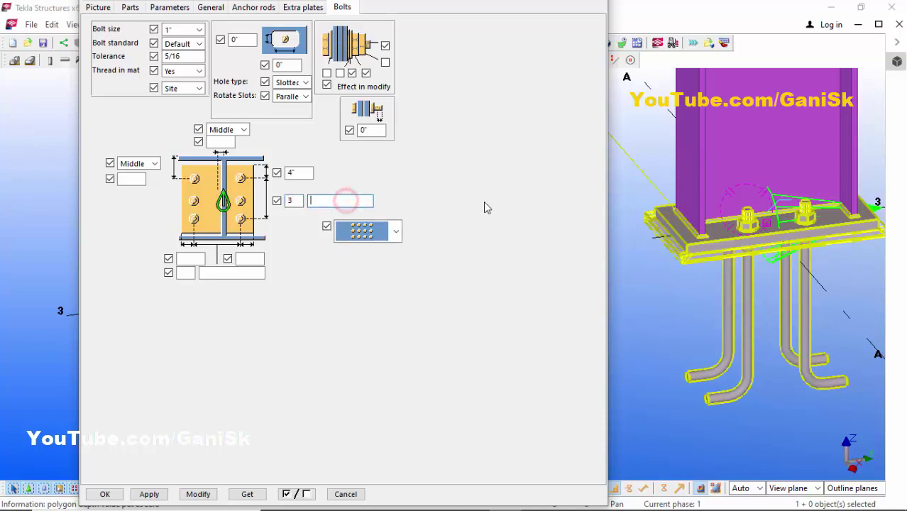
type("5")
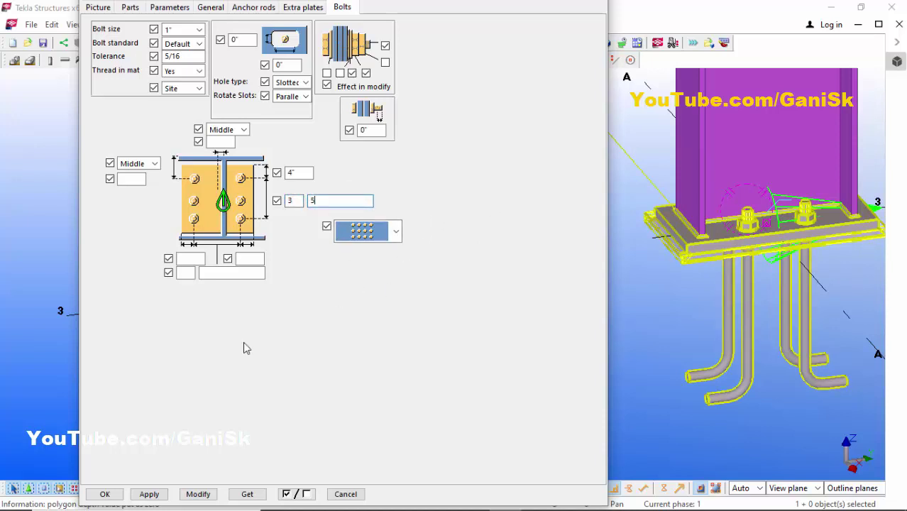
left_click(199, 494)
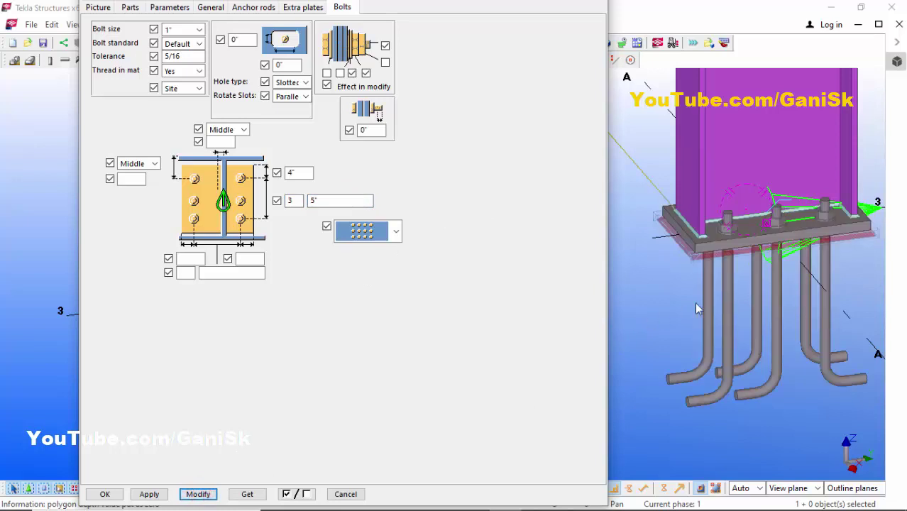
- Apply the three-rods-at-5" spacing to the base plate
scroll(795, 231, "up", 3)
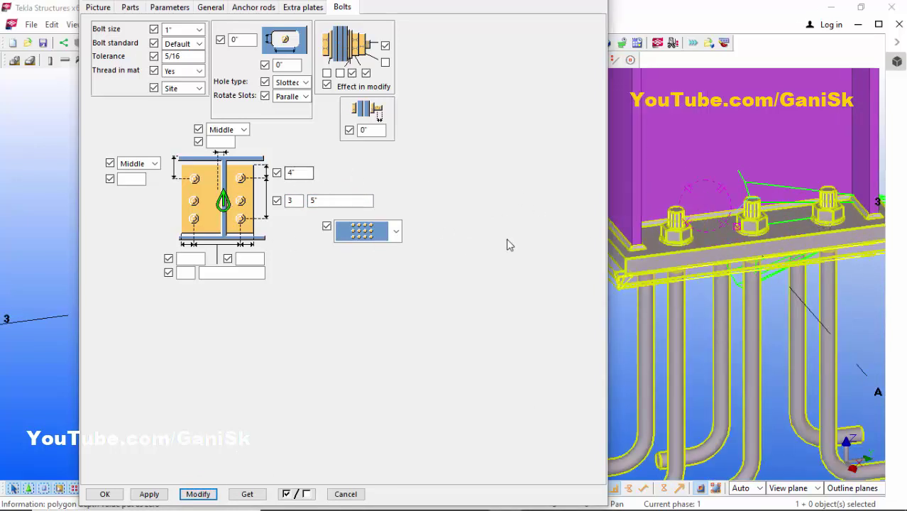
scroll(674, 231, "down", 2)
scroll(675, 230, "up", 2)
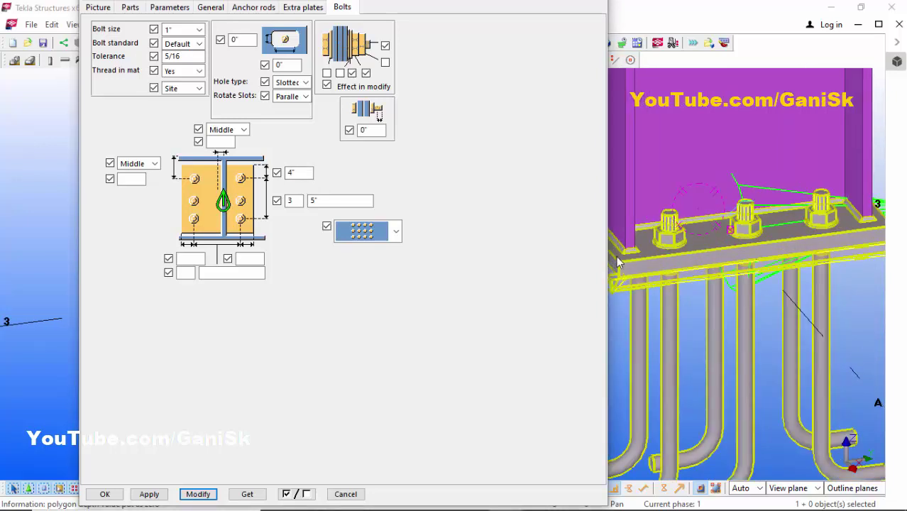
scroll(620, 254, "down", 2)
scroll(631, 254, "up", 2)
scroll(807, 222, "down", 3)
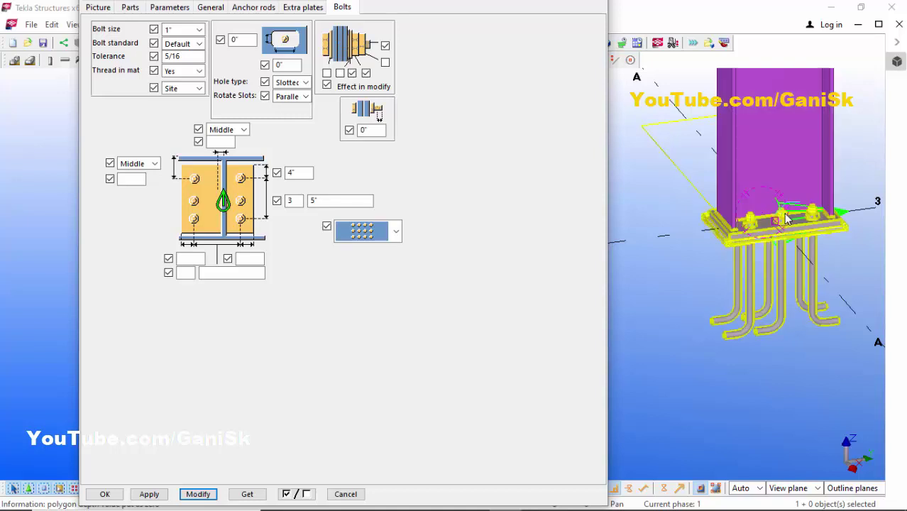
scroll(754, 226, "up", 3)
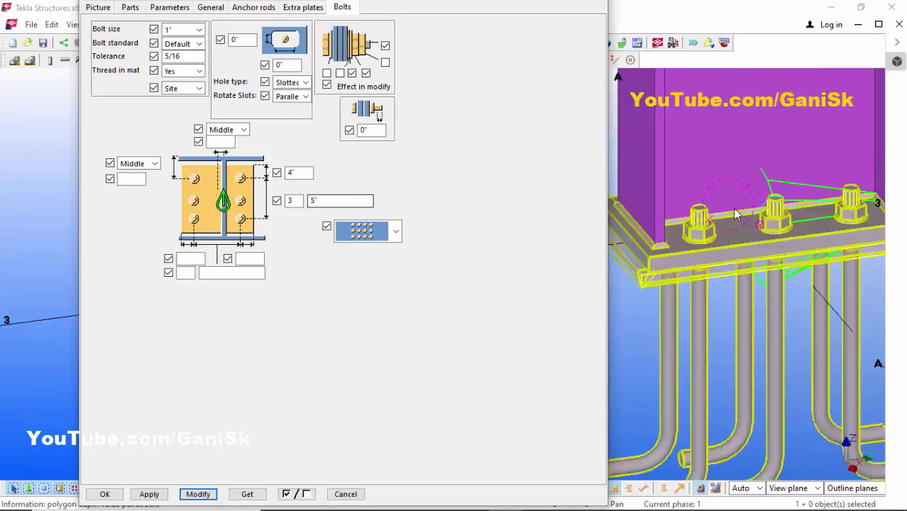
left_click(759, 227)
- Rotate the view to look down at the base plate and select its connection
scroll(660, 226, "down", 5)
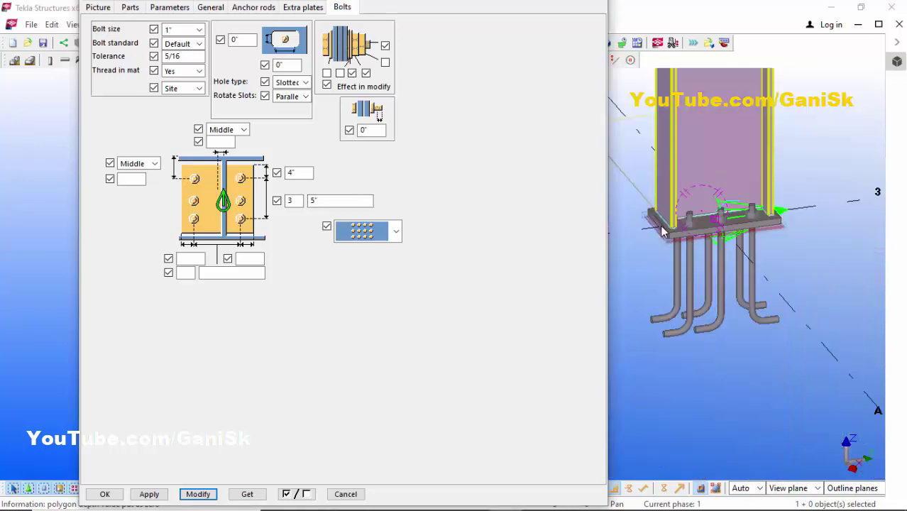
scroll(674, 229, "down", 1)
scroll(675, 228, "up", 5)
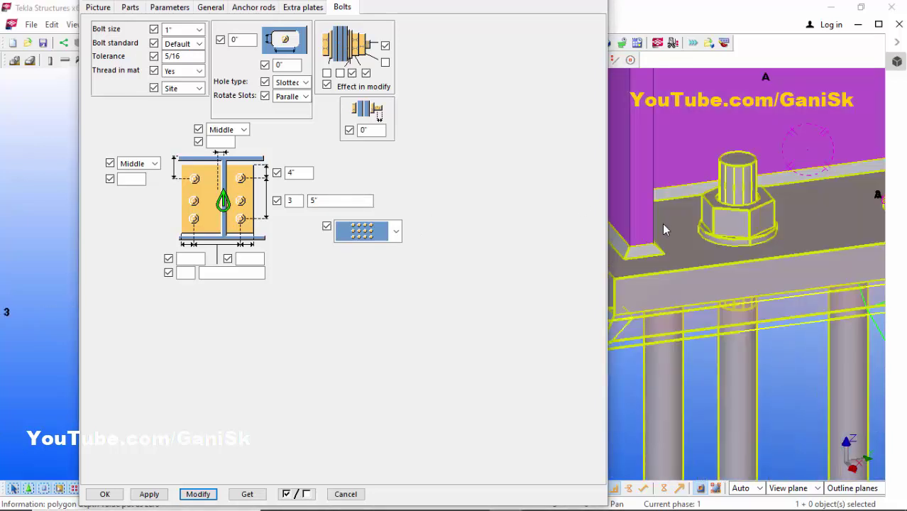
scroll(673, 192, "down", 3)
left_click(668, 178)
middle_click_drag(669, 178, 697, 166, "ctrl")
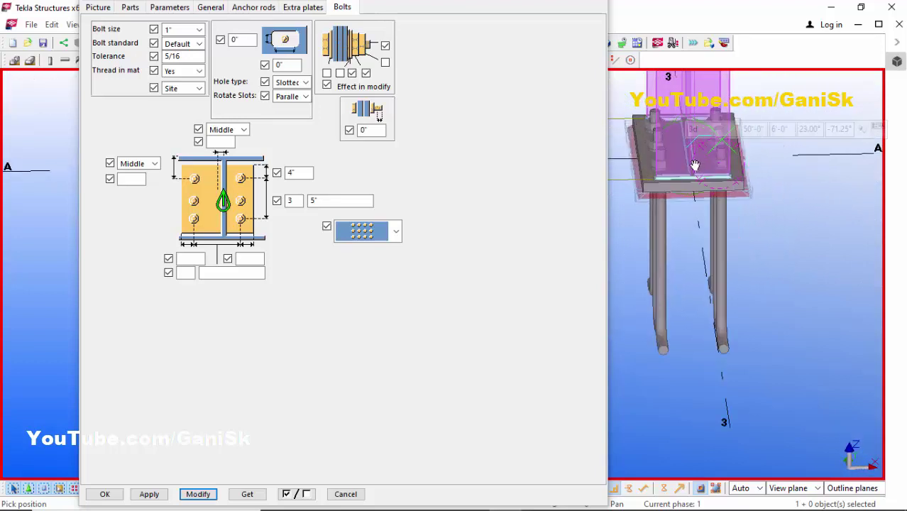
scroll(664, 159, "up", 3)
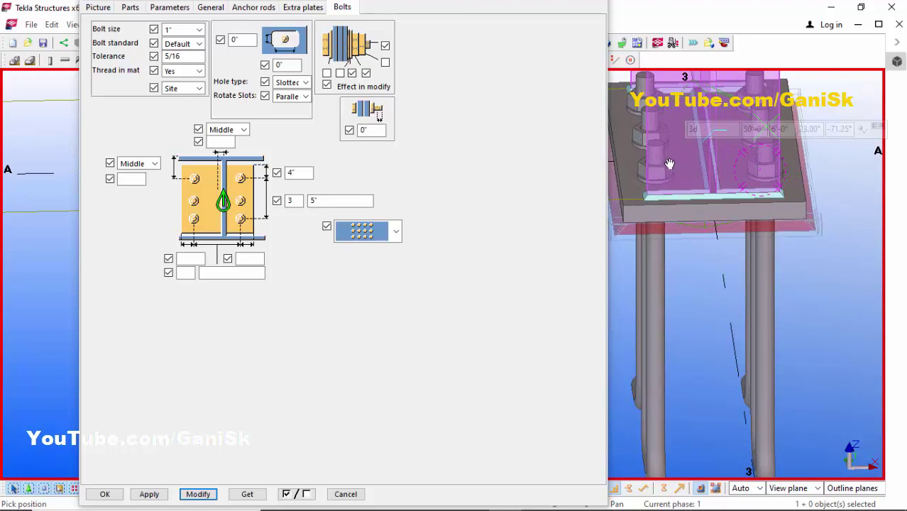
right_click(706, 165)
left_click(767, 239)
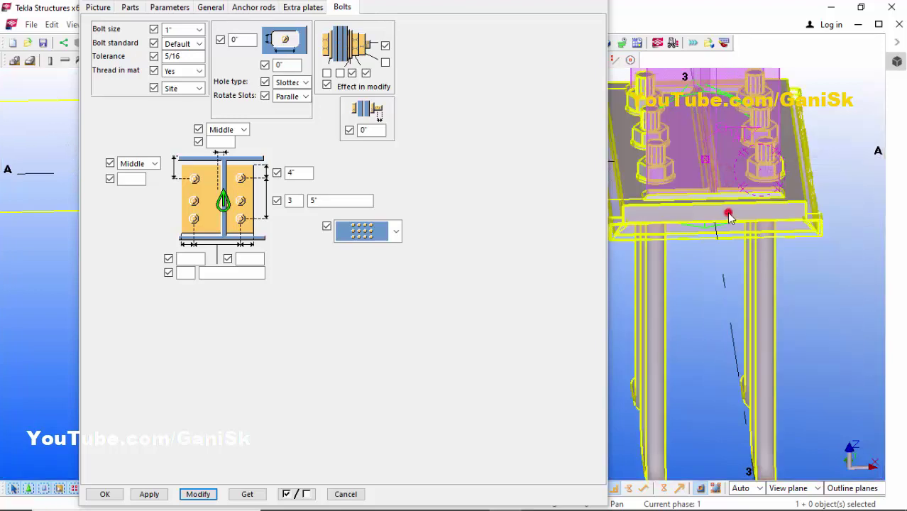
- Set 2" left and right edge distances, 2 anchor rods across at 5" spacing, and apply
left_click(193, 259)
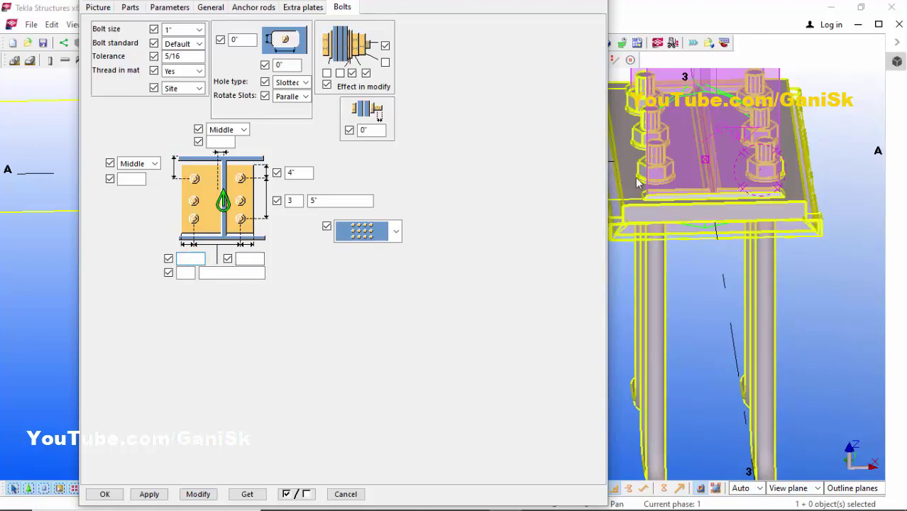
type("2")
left_click(242, 260)
type("2")
left_click(183, 272)
left_click(237, 273)
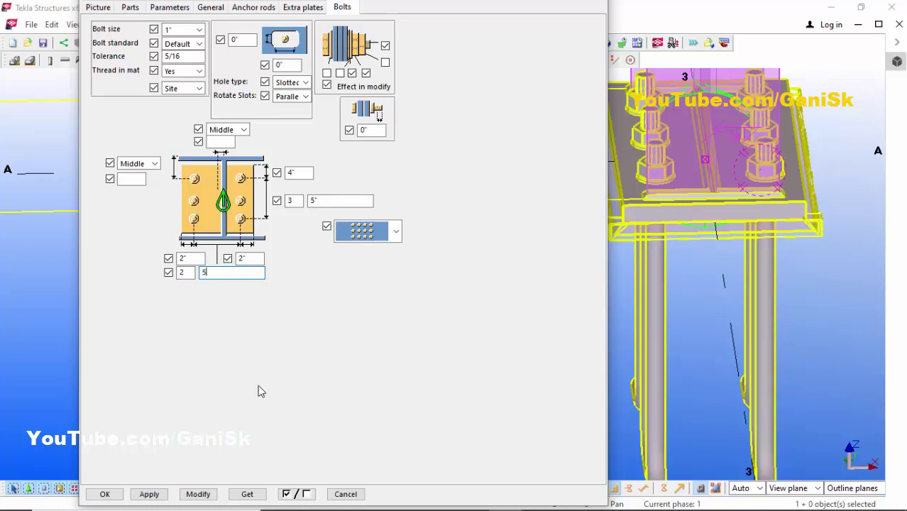
left_click(198, 494)
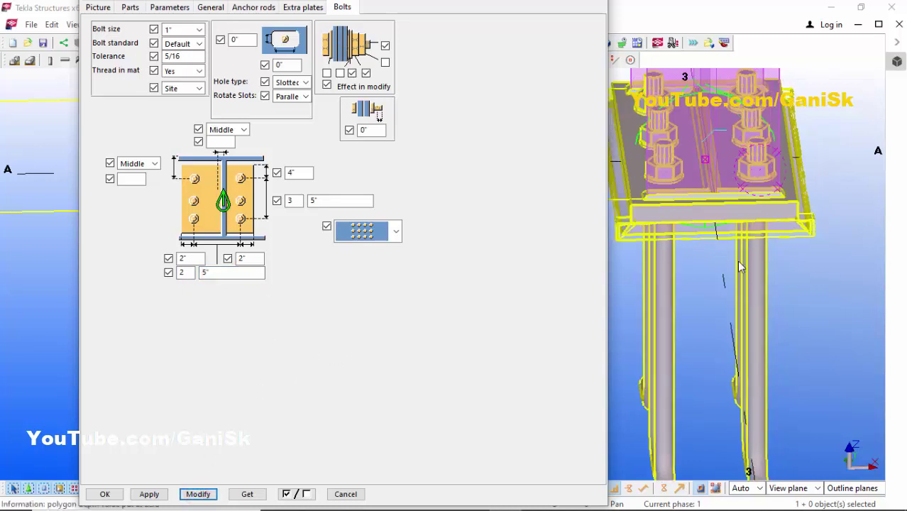
scroll(636, 193, "up", 2)
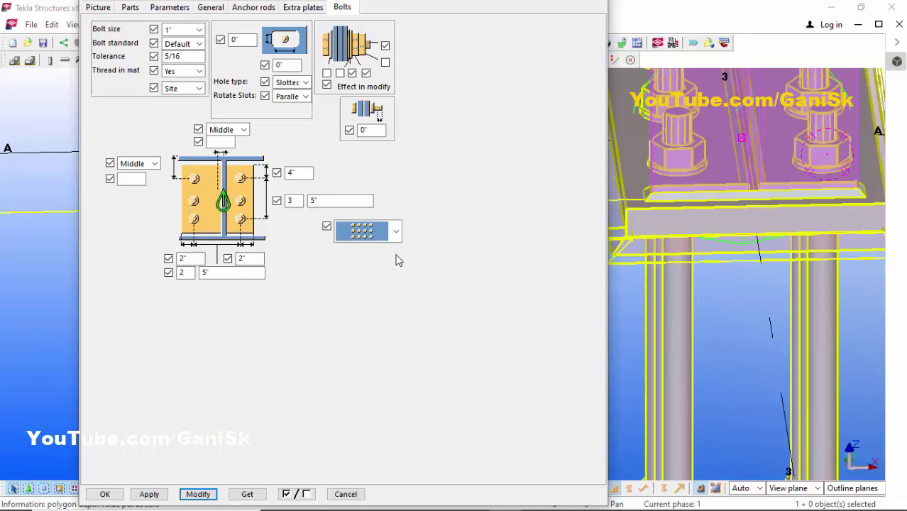
- Verify the 2" edge, 2-rod count and 5" spacing values, then reapply the layout
left_click(247, 259)
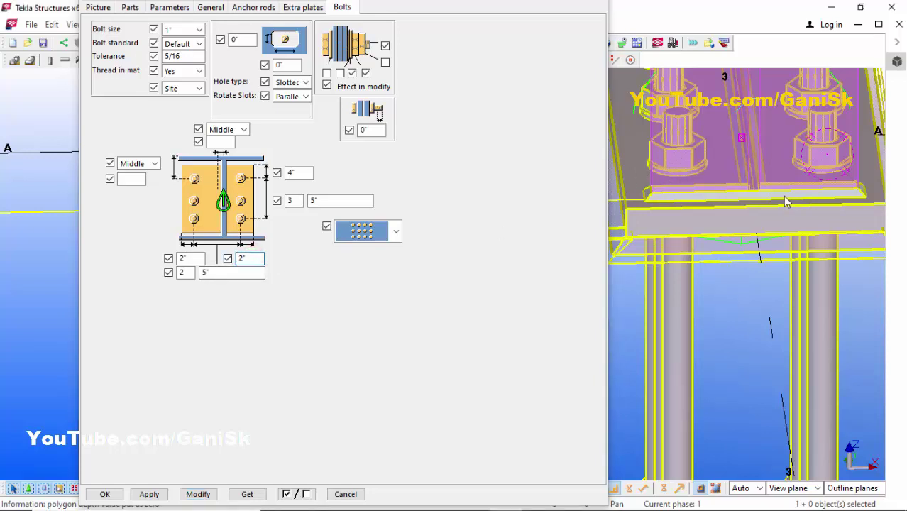
middle_click_drag(783, 196, 581, 245, "ctrl")
left_click(186, 272)
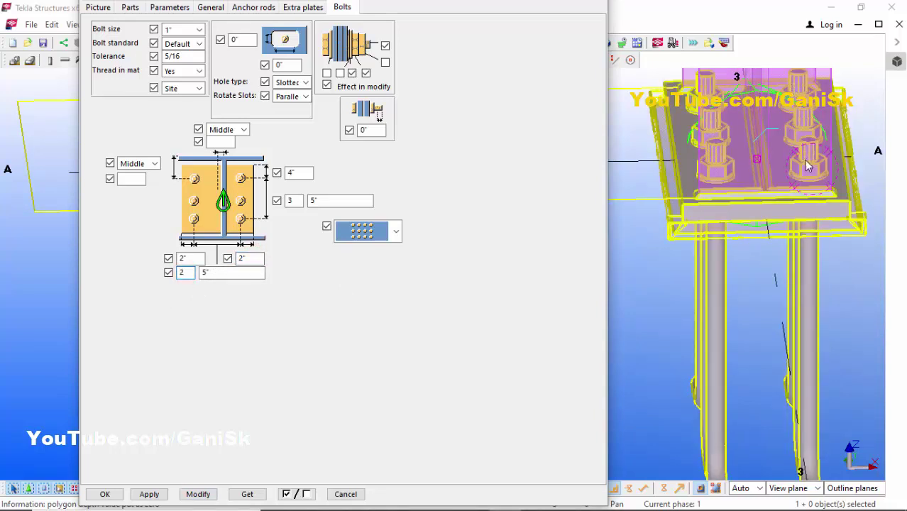
left_click(218, 272)
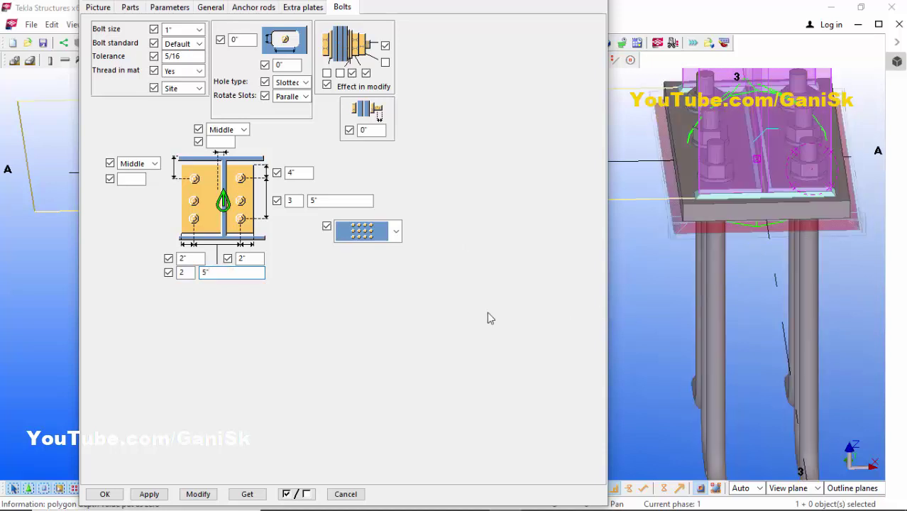
left_click(198, 494)
- Close the connection settings, redraw, and orbit to view the six hooked anchor rods
left_click(149, 495)
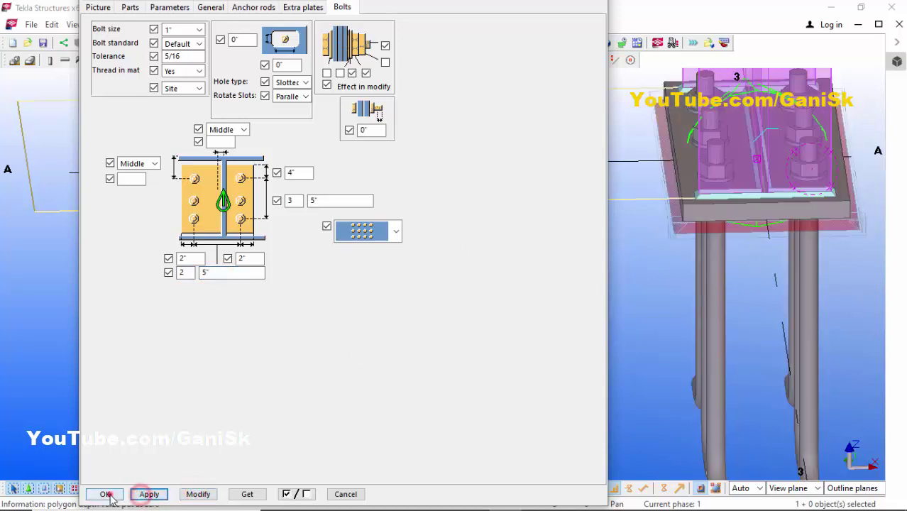
left_click(104, 495)
right_click(332, 298)
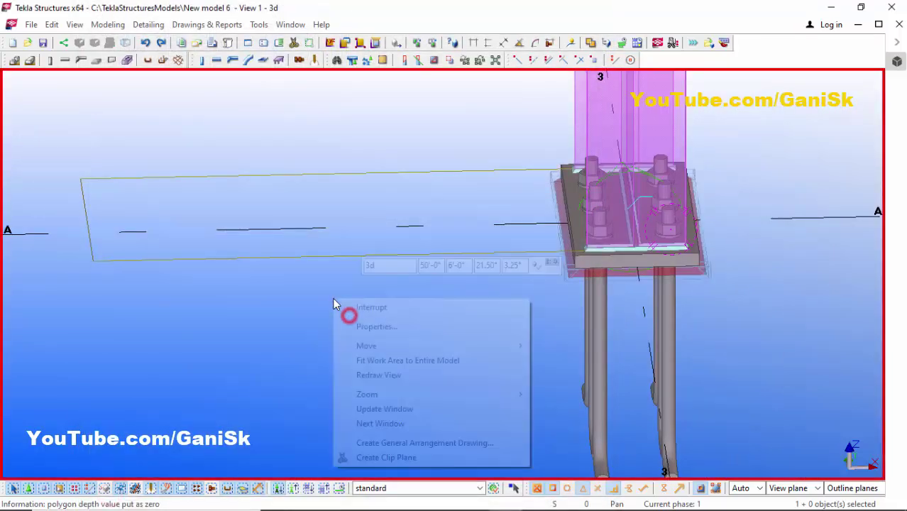
left_click(375, 375)
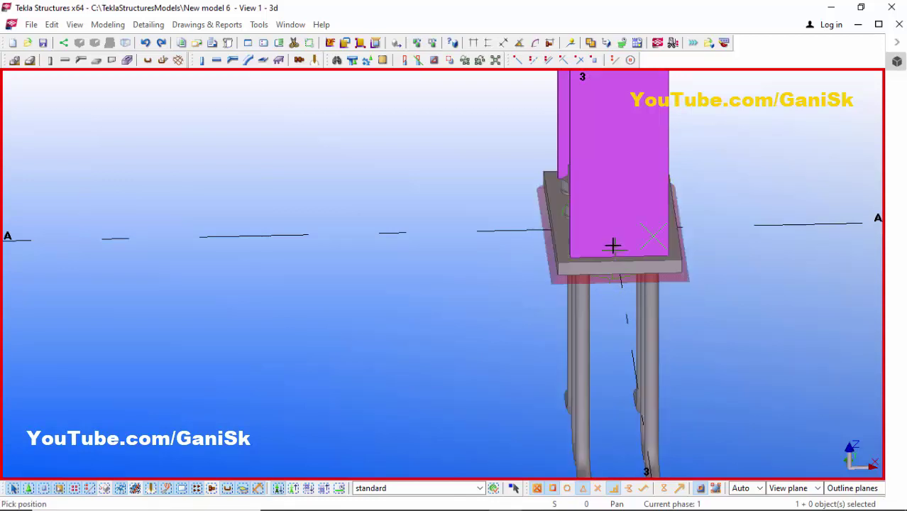
middle_click_drag(685, 230, 502, 251, "ctrl")
scroll(638, 259, "down", 5)
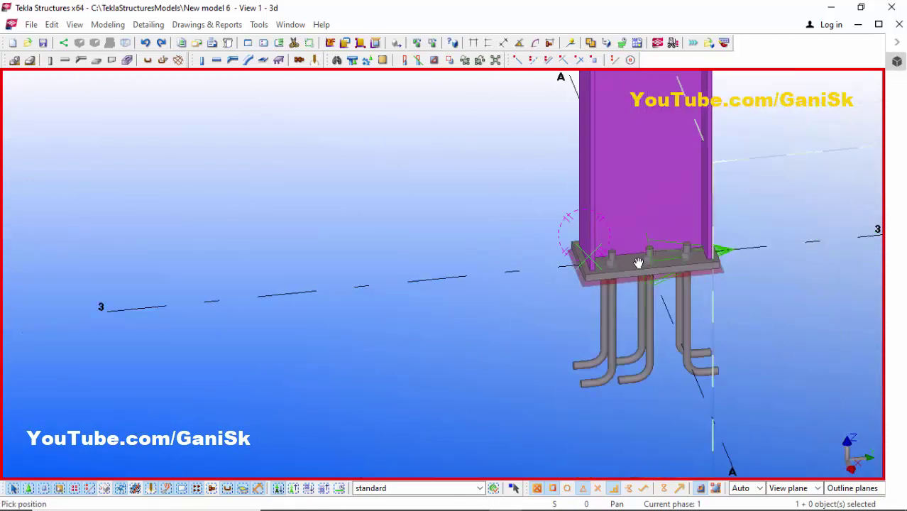
middle_click_drag(638, 259, 622, 293, "ctrl")
scroll(622, 292, "up", 5)
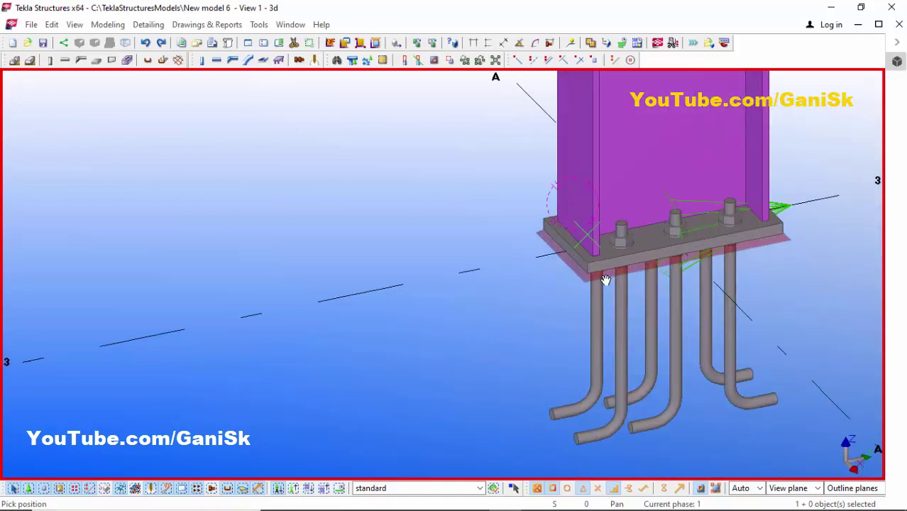
scroll(561, 283, "up", 2)
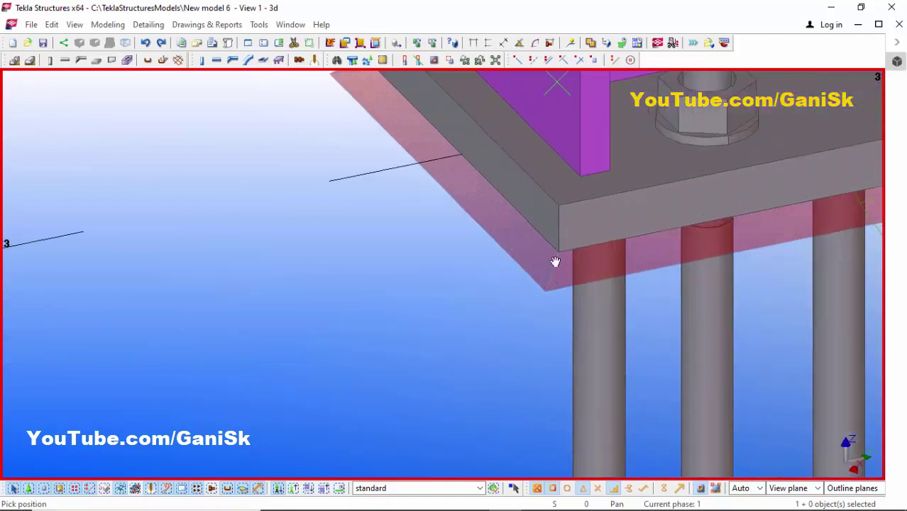
scroll(572, 284, "down", 2)
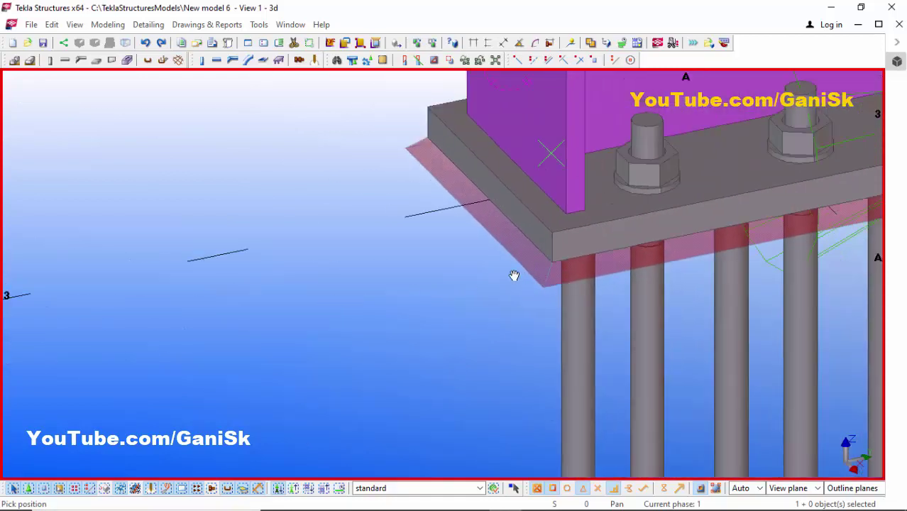
- Interrupt the current command and select the base plate connection
right_click(339, 199)
left_click(354, 211)
left_click(530, 218)
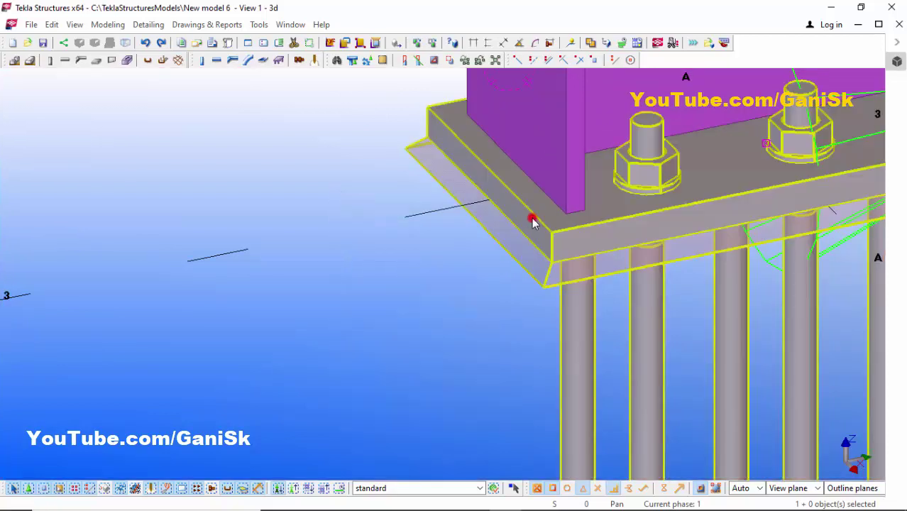
- In the base plate connection properties, change the grout thickness to 1" and apply
double_click(596, 289)
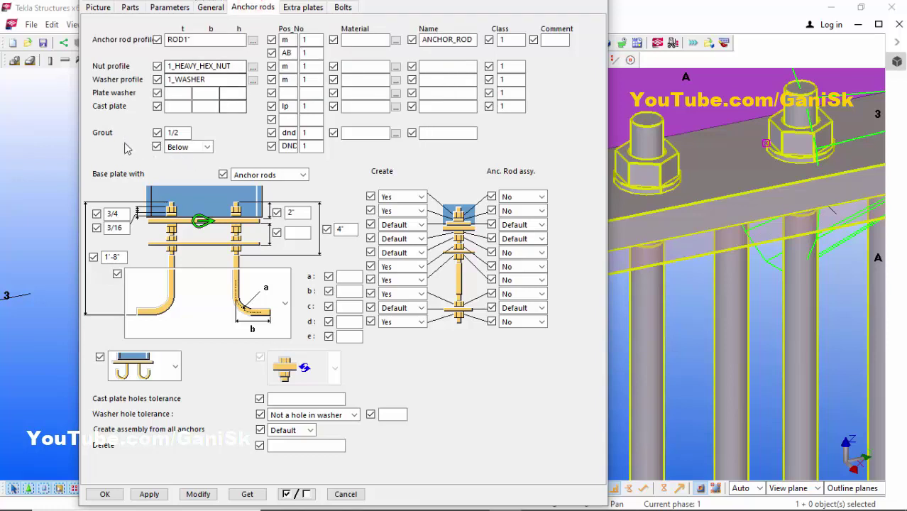
double_click(181, 138)
type("1\"")
left_click(198, 494)
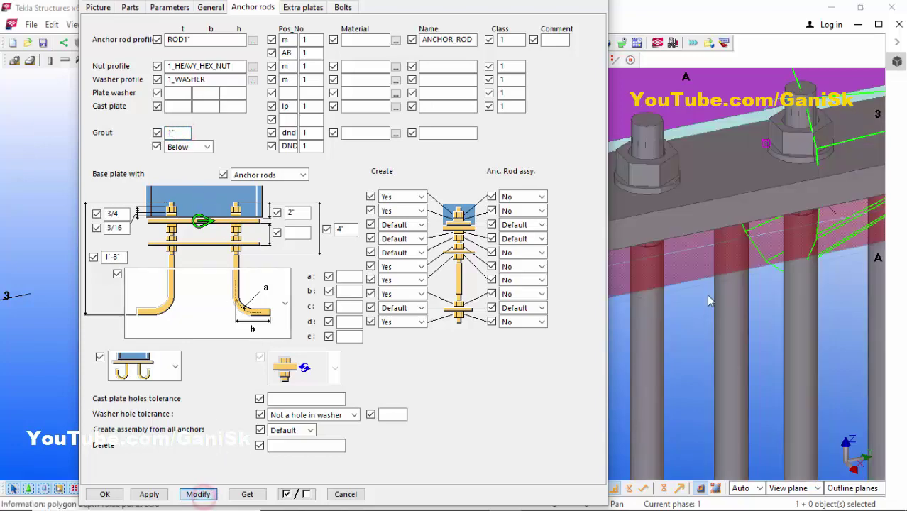
scroll(708, 300, "down", 5)
scroll(758, 304, "up", 6)
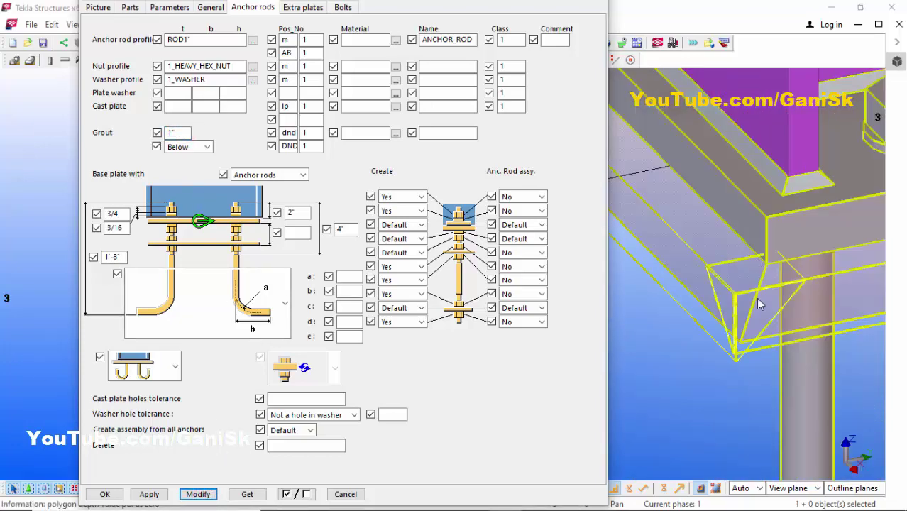
- Set the grout thickness to 0" and apply it to the connection
double_click(174, 133)
type("0")
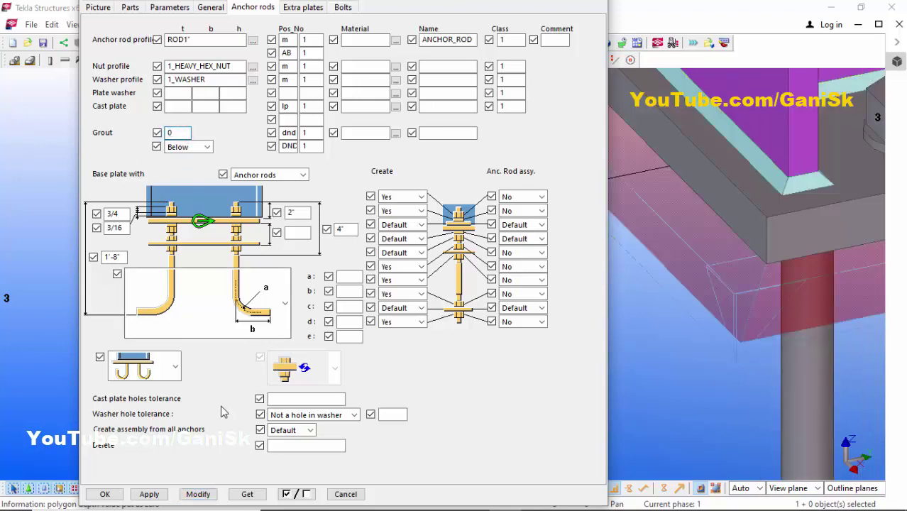
left_click(198, 495)
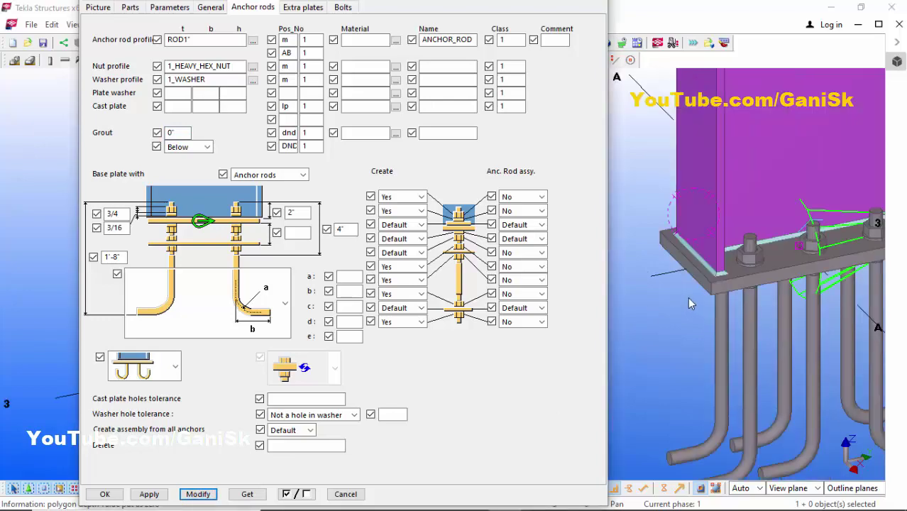
left_click(198, 493)
left_click(104, 494)
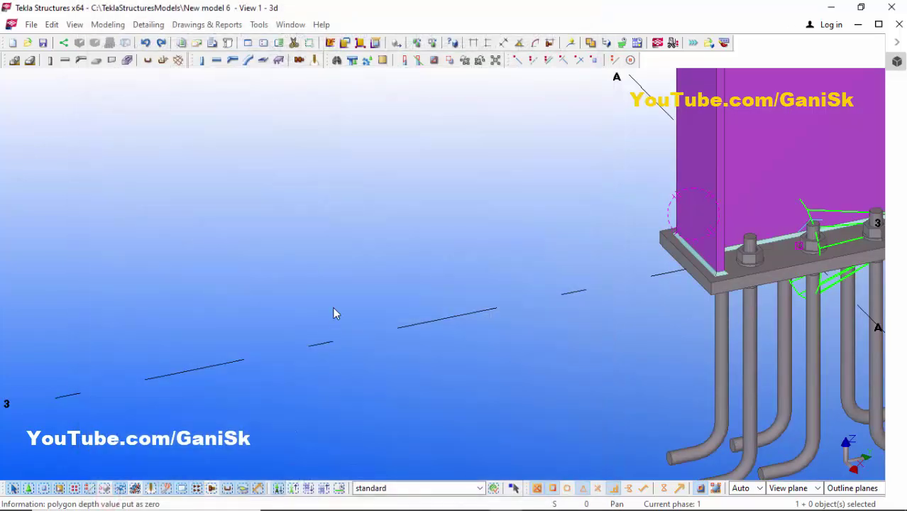
right_click(293, 184)
left_click(318, 235)
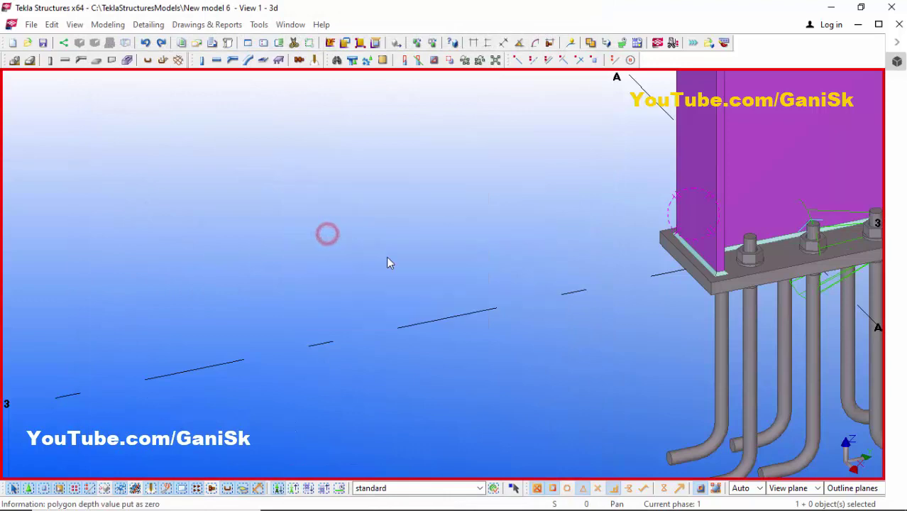
key("v")
left_click(592, 235)
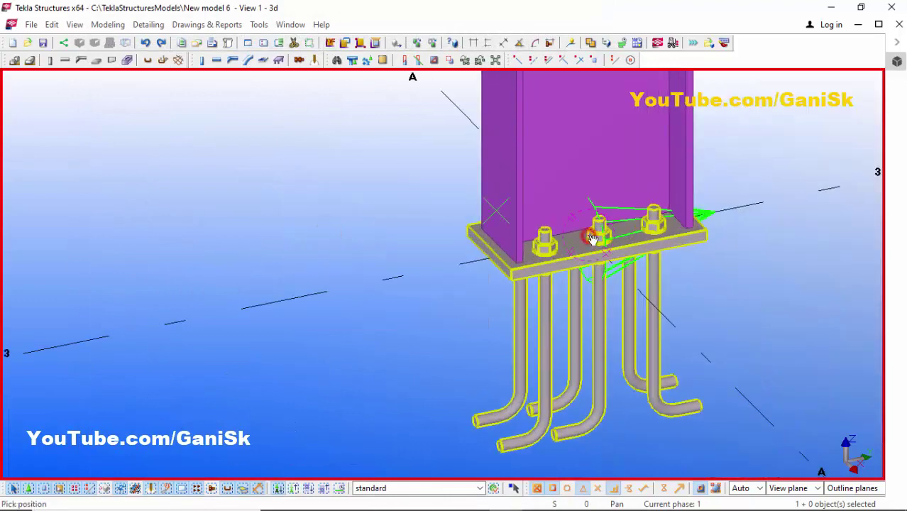
mouse_move(592, 235)
middle_mouse_down("ctrl")
mouse_move(628, 253)
mouse_move(696, 242)
mouse_move(474, 235)
mouse_move(516, 254)
mouse_move(705, 263)
mouse_move(486, 287)
mouse_move(611, 264)
middle_mouse_up("ctrl")
scroll(602, 264, "up", 2)
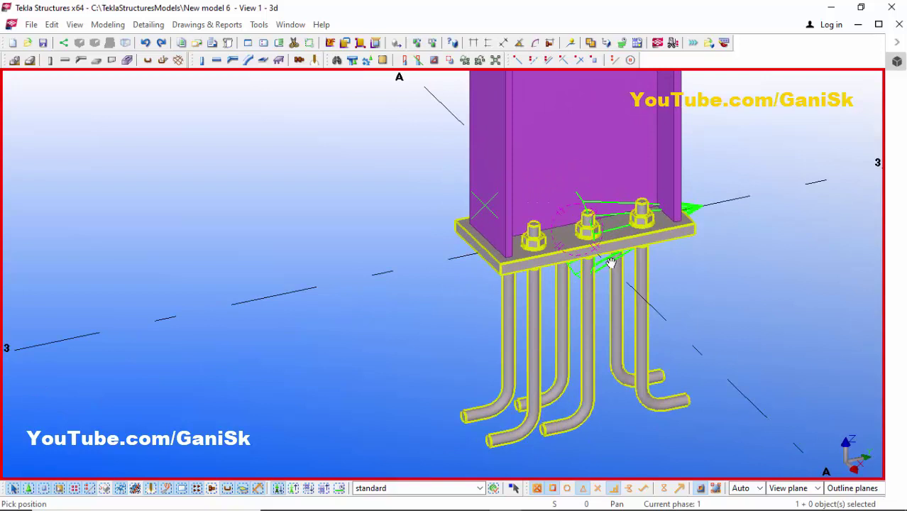